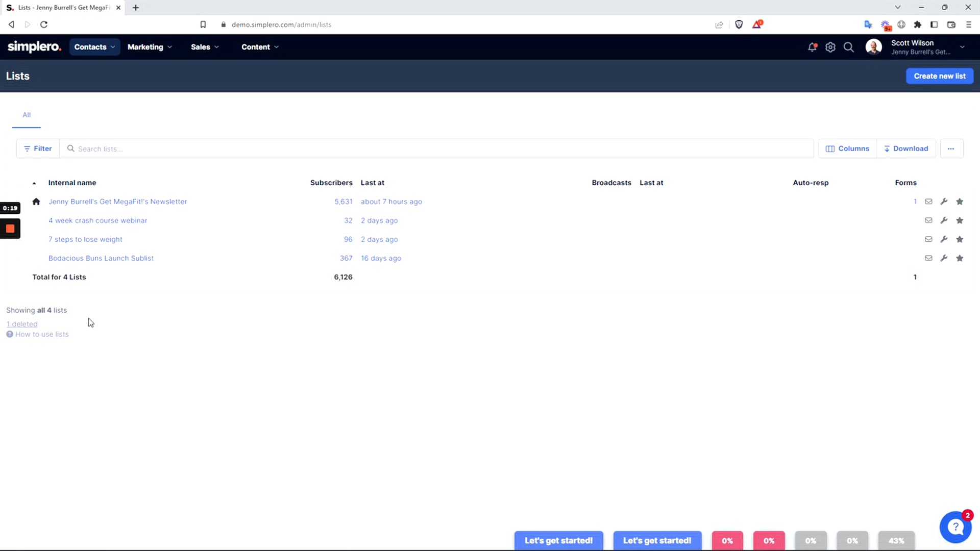
Show the guidance on how to use lists and create a new list named Test List.
left_click(47, 340)
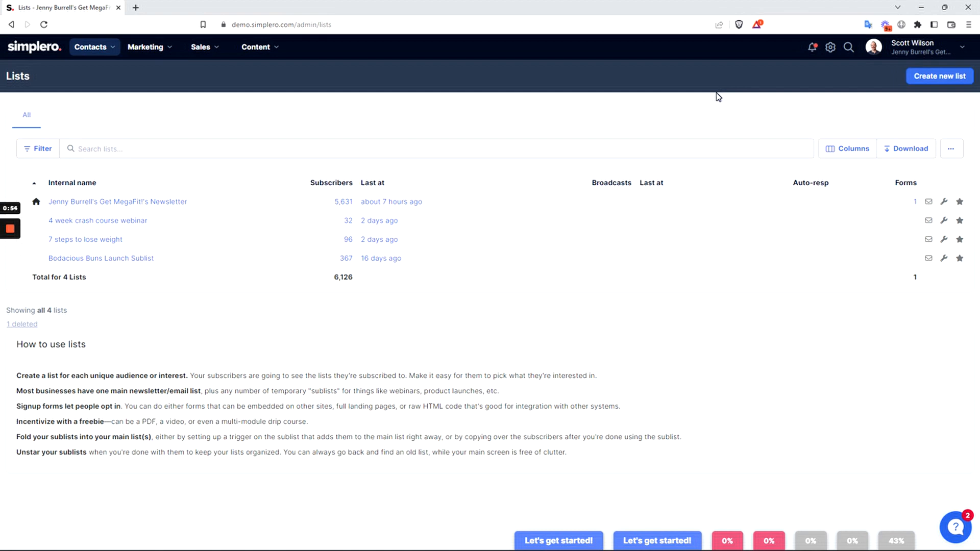
left_click(821, 101)
left_click(939, 77)
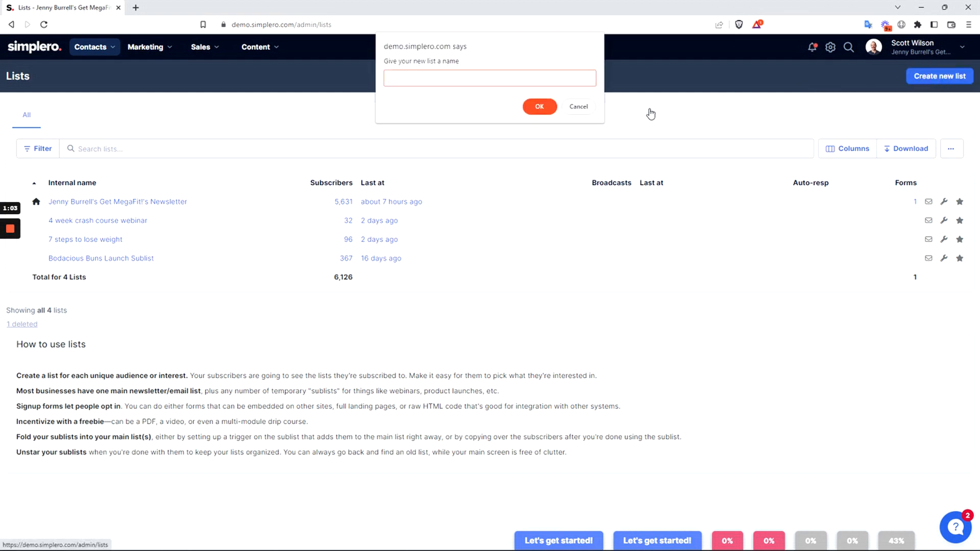
type("Test List")
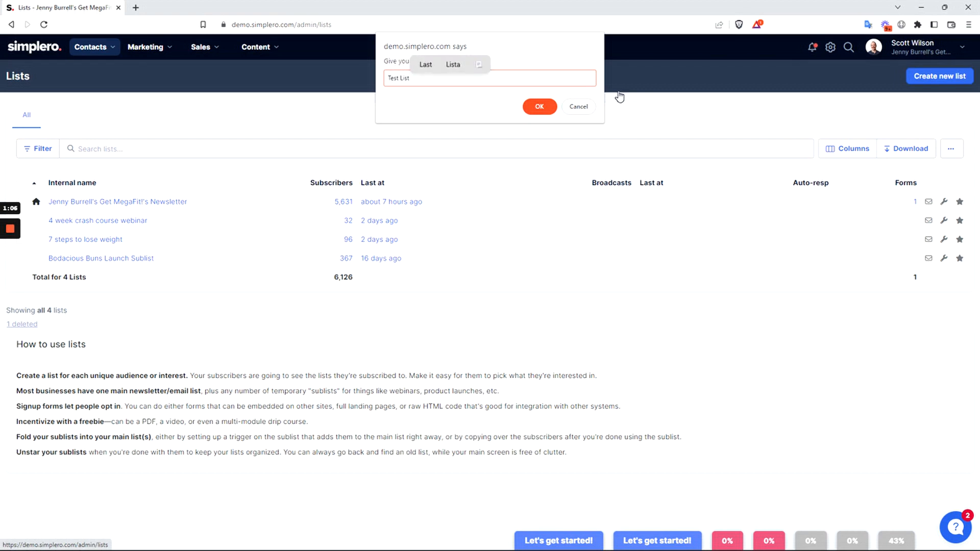
left_click(547, 108)
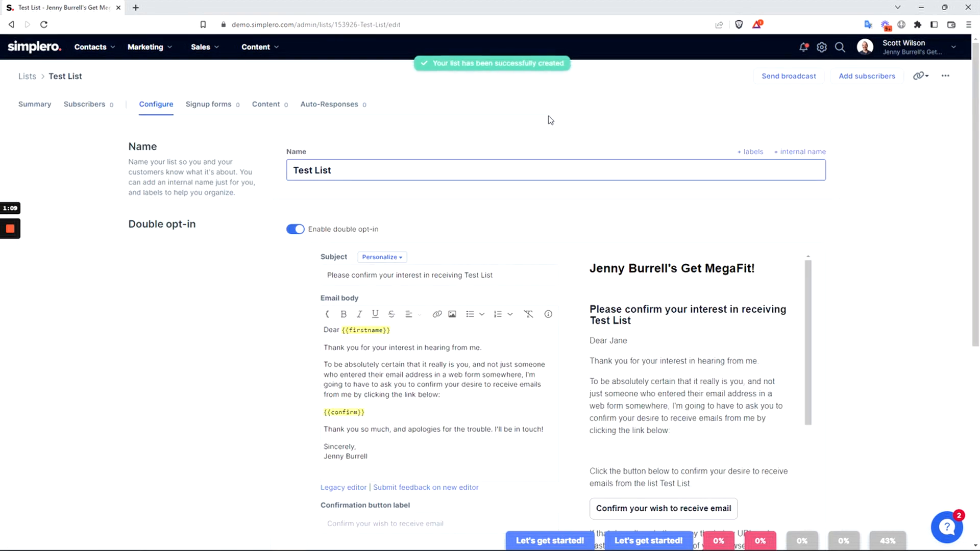
Look over the new list's summary and subscribers pages.
left_click(209, 308)
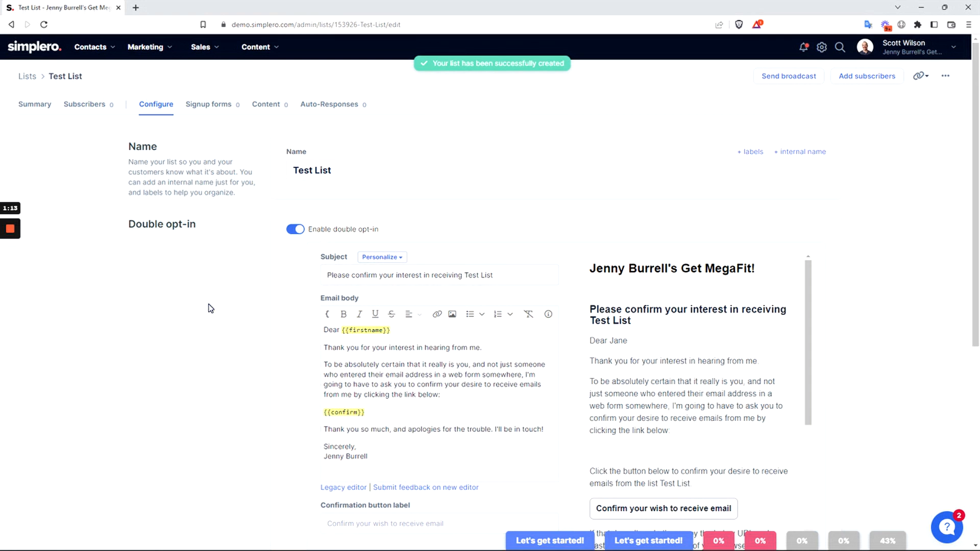
left_click(44, 108)
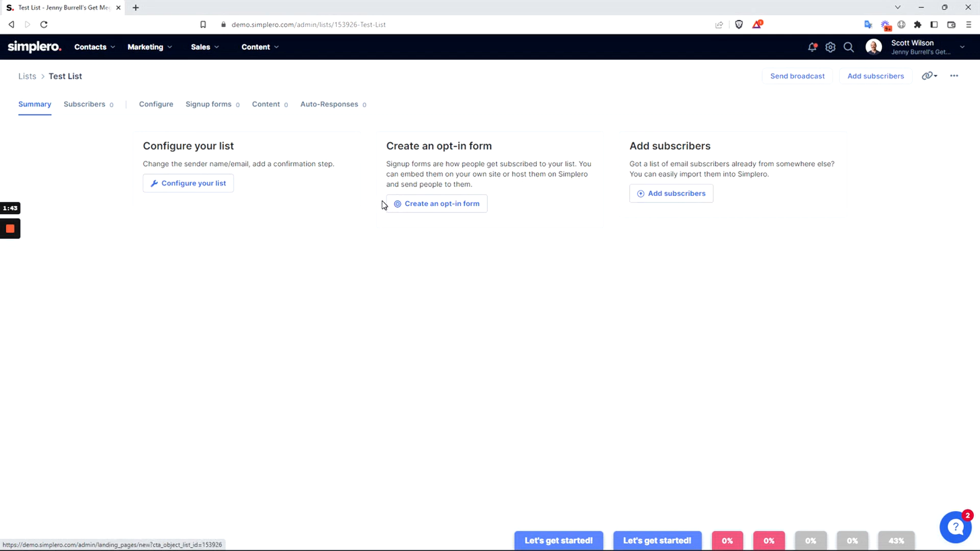
left_click(99, 109)
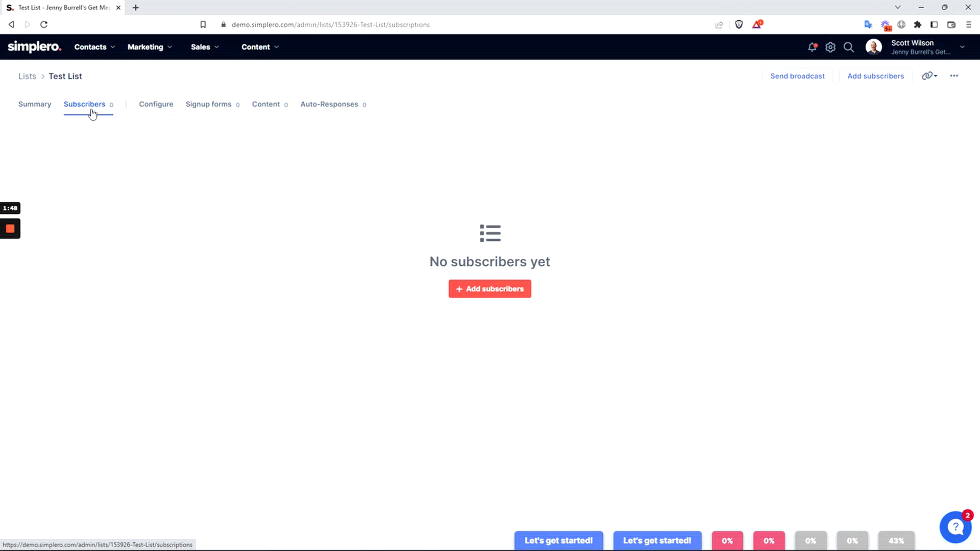
Examine the Test List's configuration, including its name, double opt-in email and advanced settings.
left_click(165, 103)
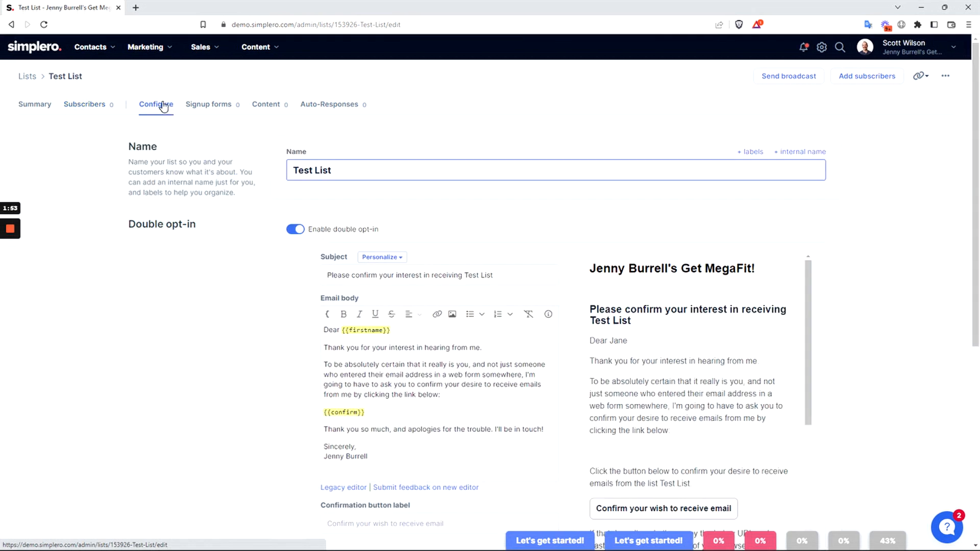
left_click(387, 183)
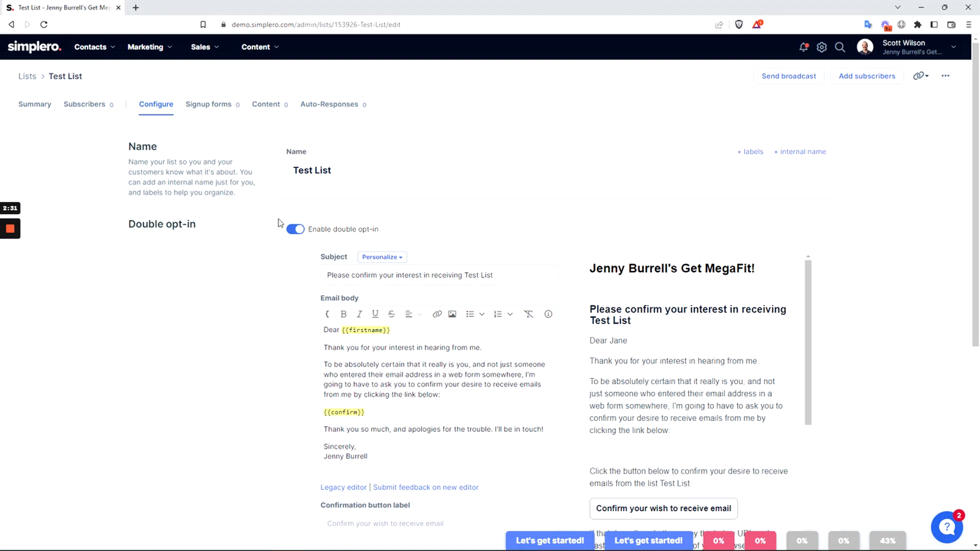
scroll(255, 265, "down", 2)
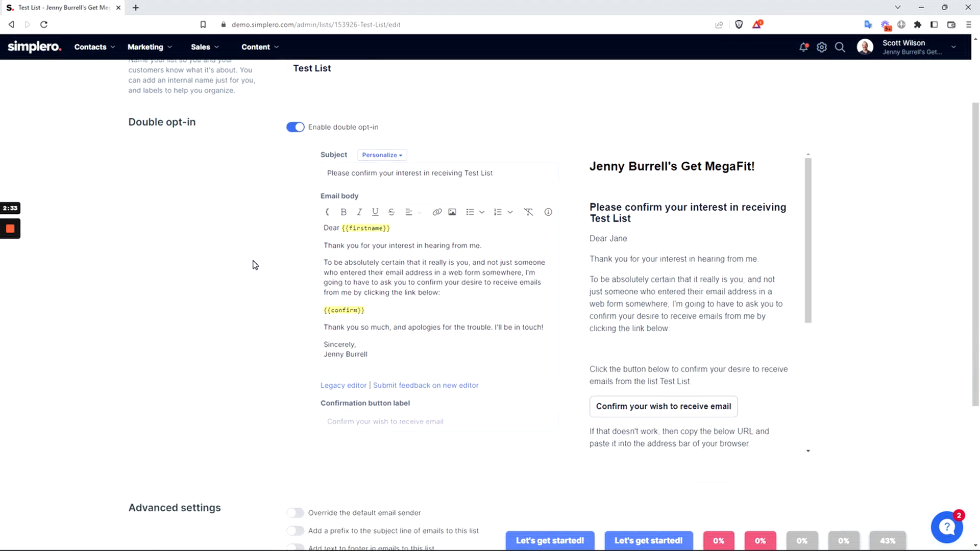
scroll(255, 265, "up", 1)
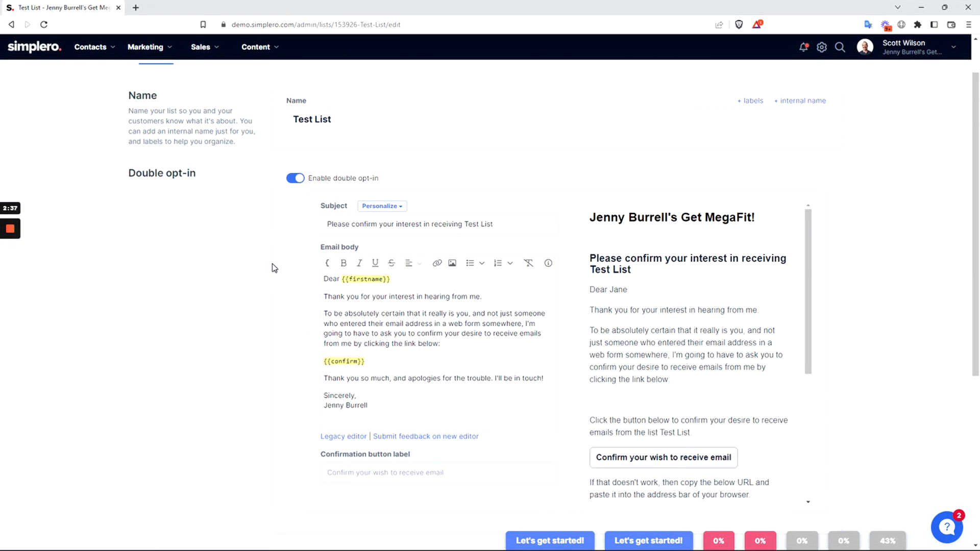
scroll(276, 265, "down", 4)
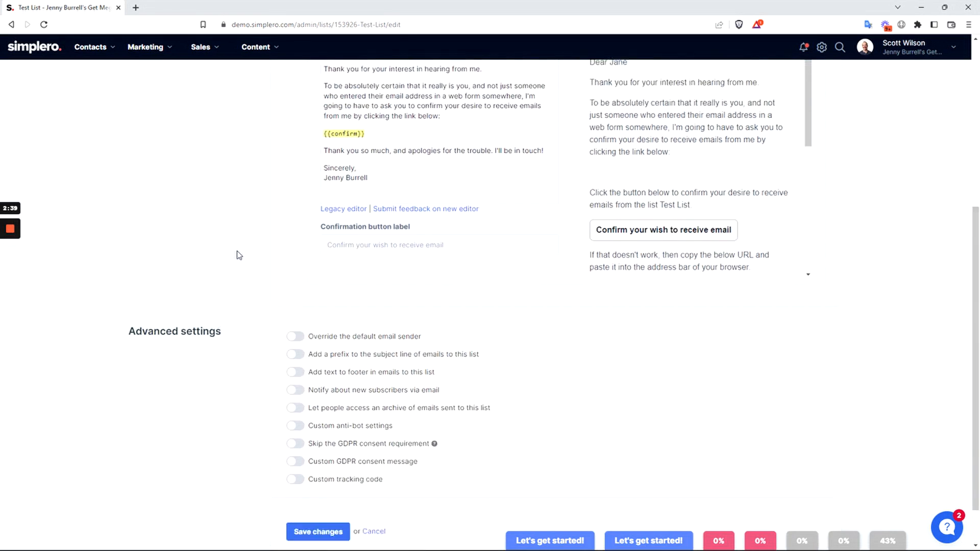
scroll(239, 256, "down", 1)
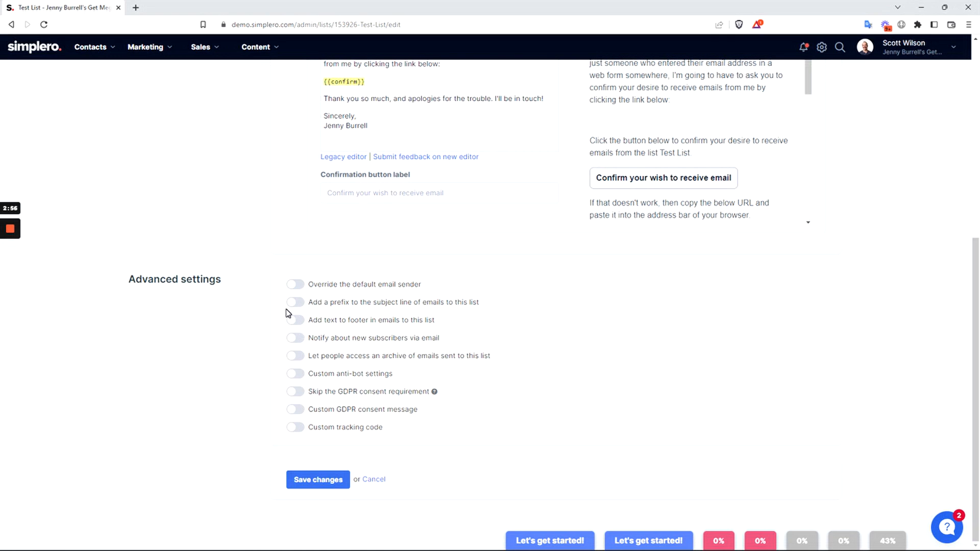
scroll(278, 352, "up", 6)
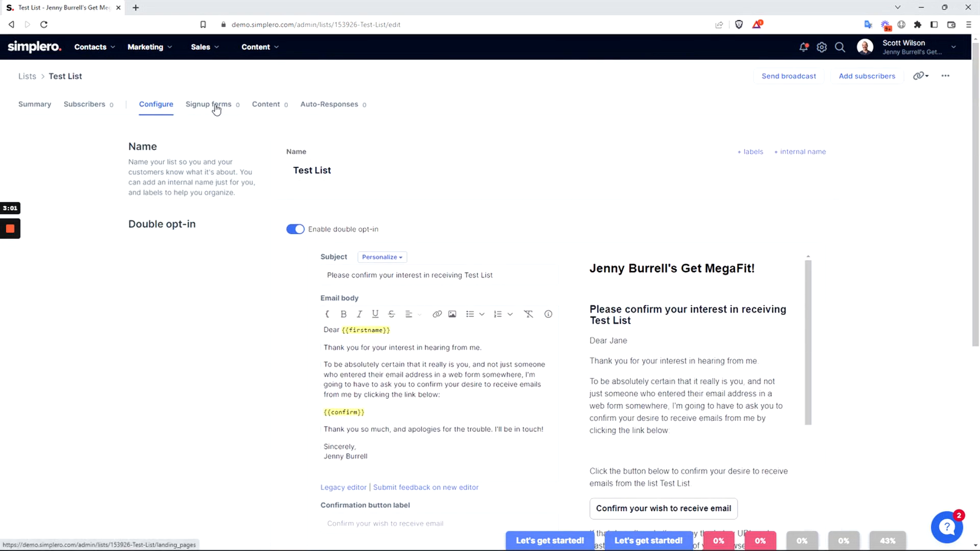
Open the Test List's content settings, where freebies, courses and triggers are managed.
left_click(267, 107)
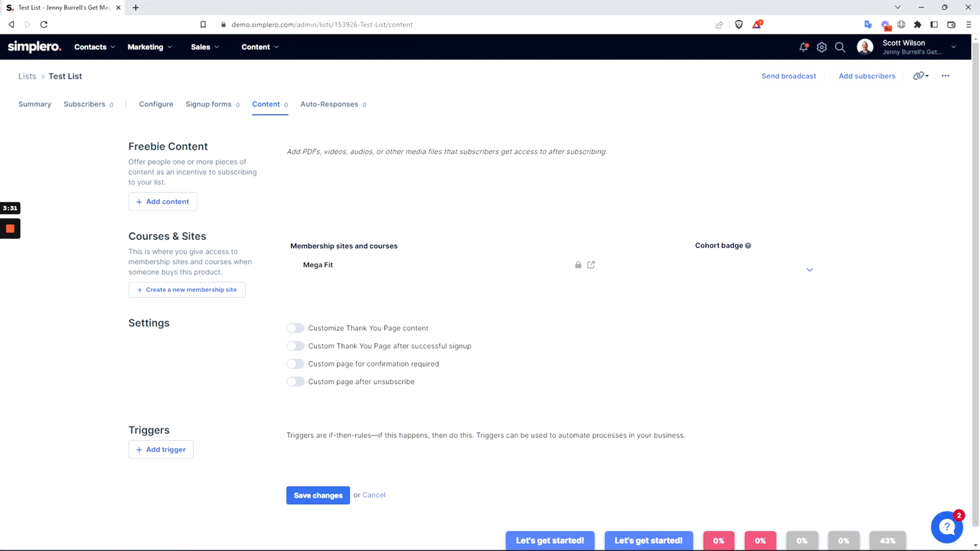
scroll(235, 177, "down", 1)
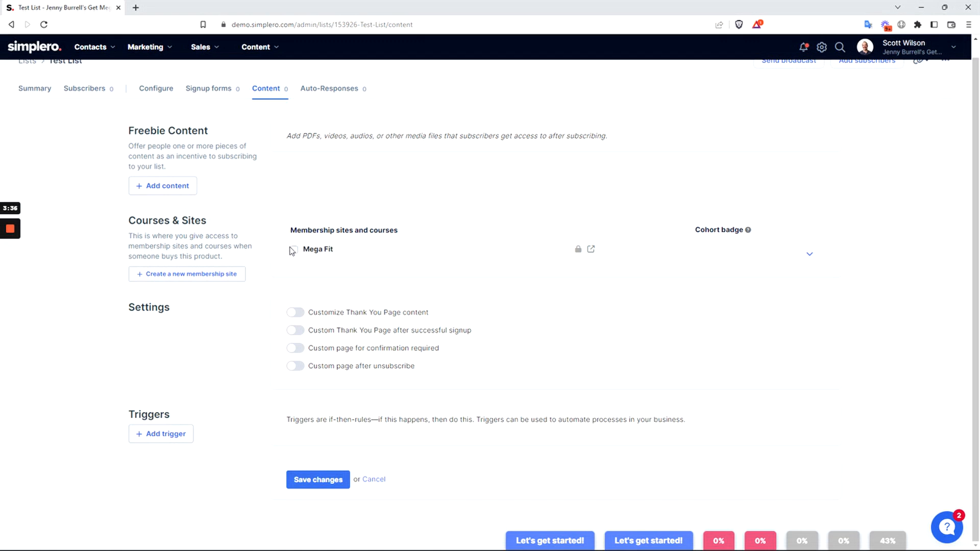
Try giving subscribers access to the Mega Fit site with its Beginners and Intermediate courses, and clear the selection.
left_click(295, 250)
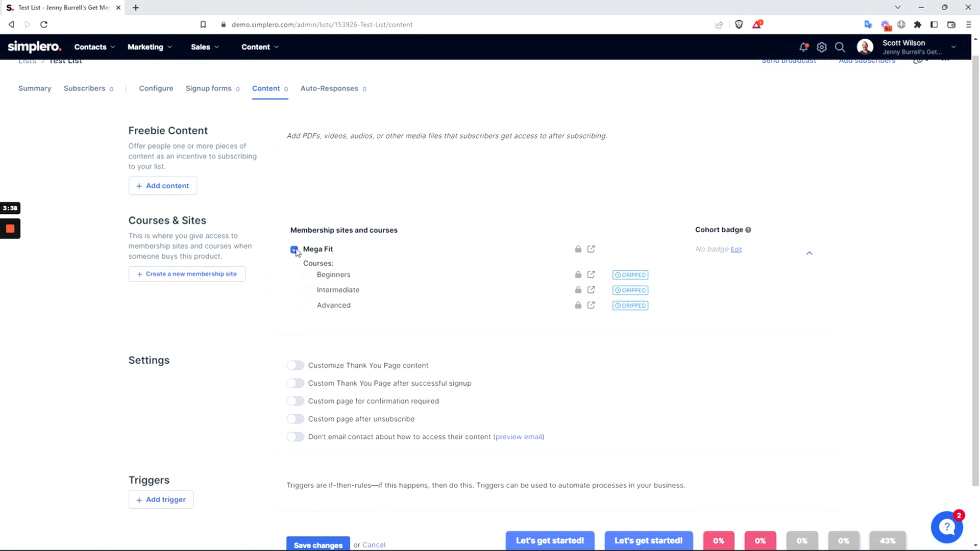
left_click(306, 275)
left_click(307, 291)
scroll(274, 238, "up", 1)
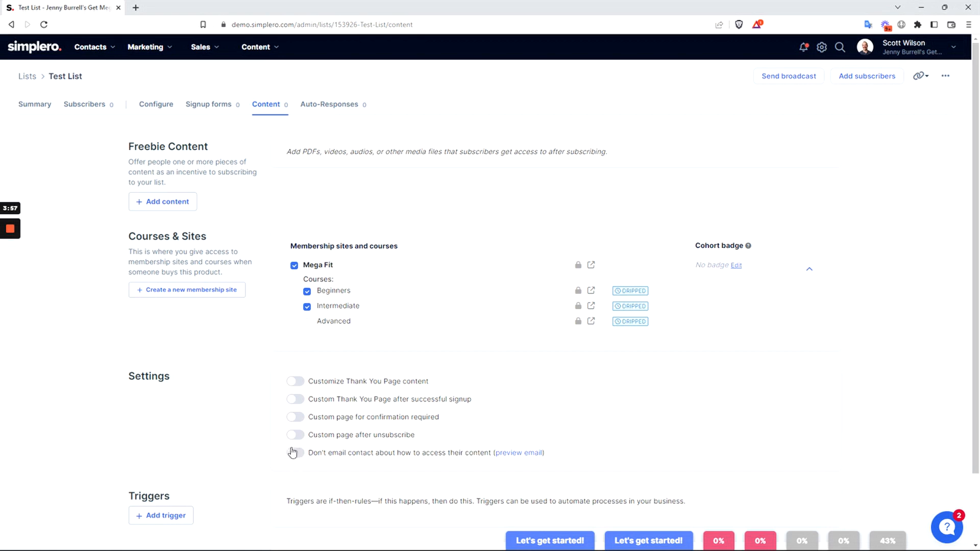
left_click(294, 266)
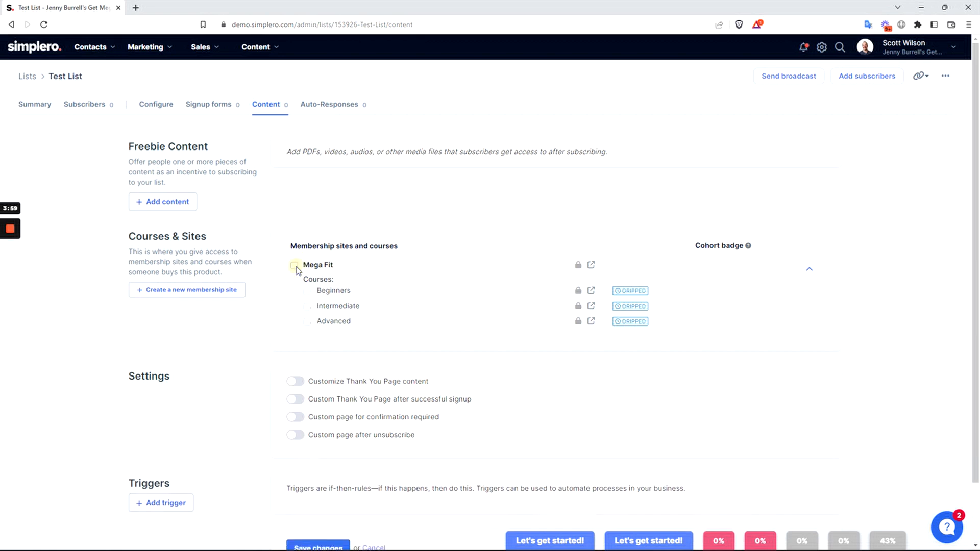
left_click(295, 266)
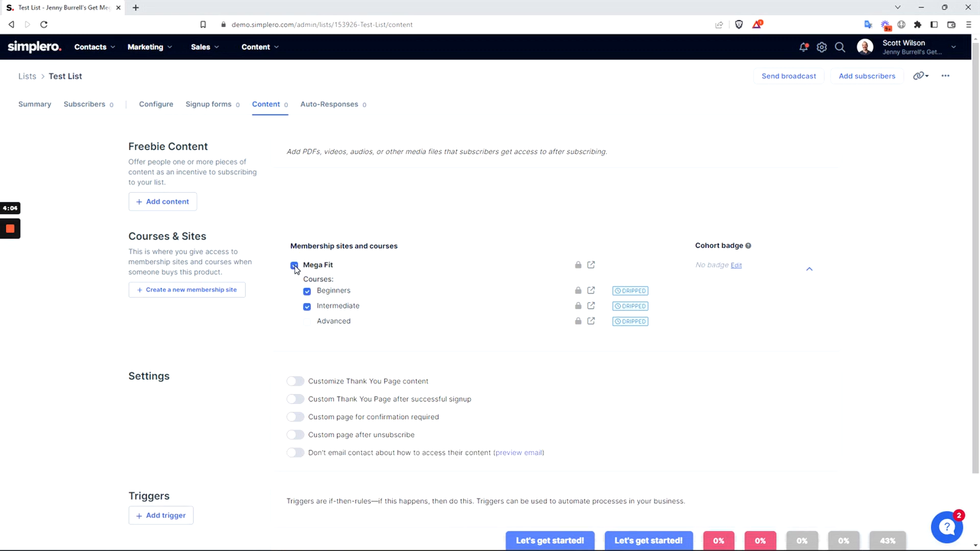
left_click(515, 453)
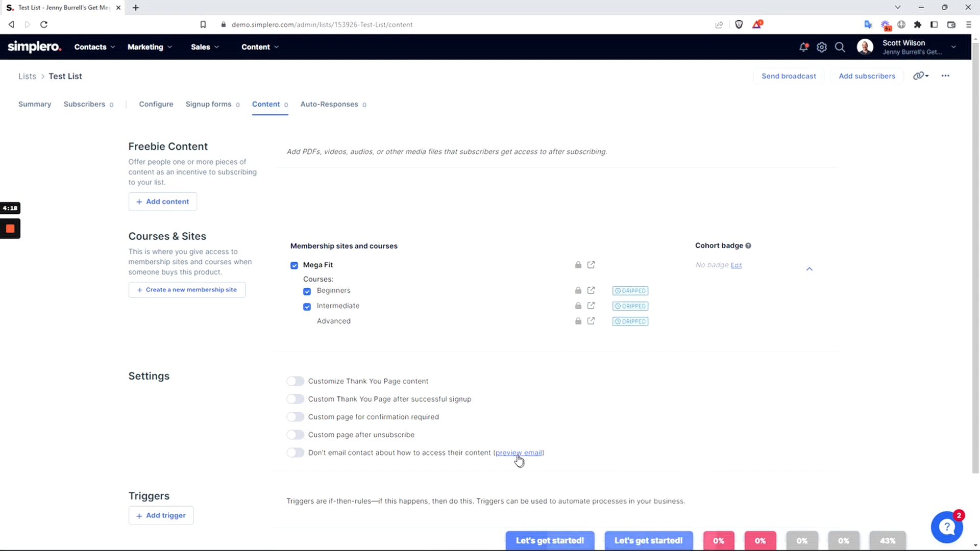
left_click(295, 265)
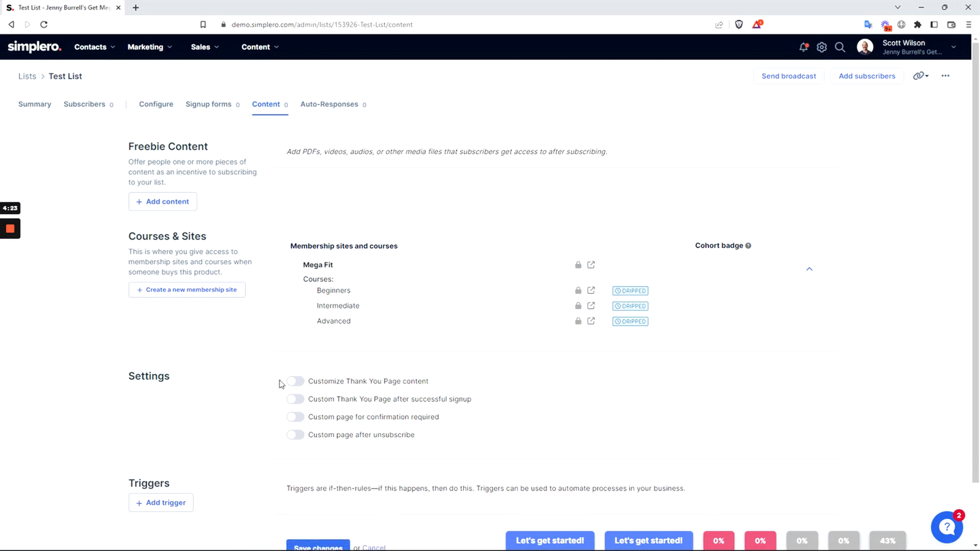
Try the custom Thank You Page after signup and the custom page after unsubscribe, switching each option off again.
scroll(217, 389, "down", 1)
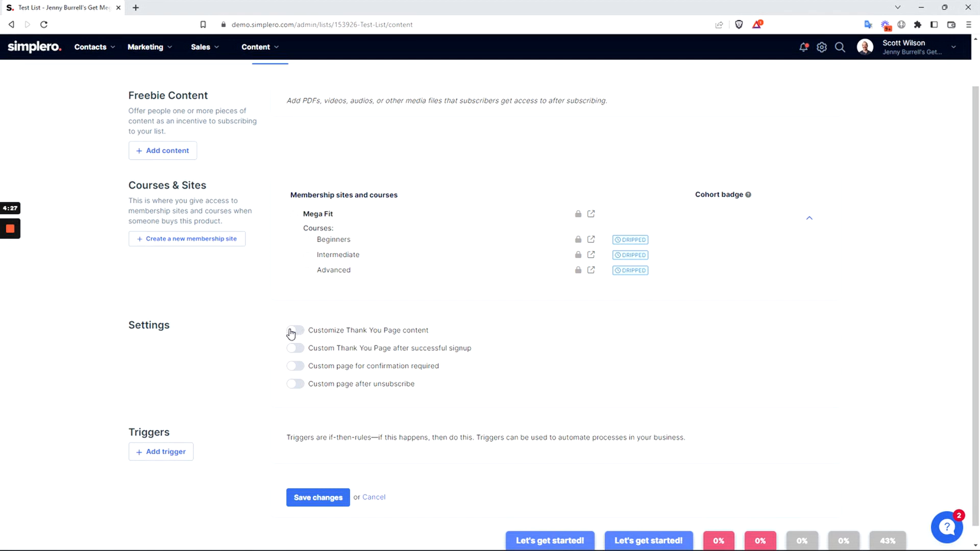
left_click(295, 348)
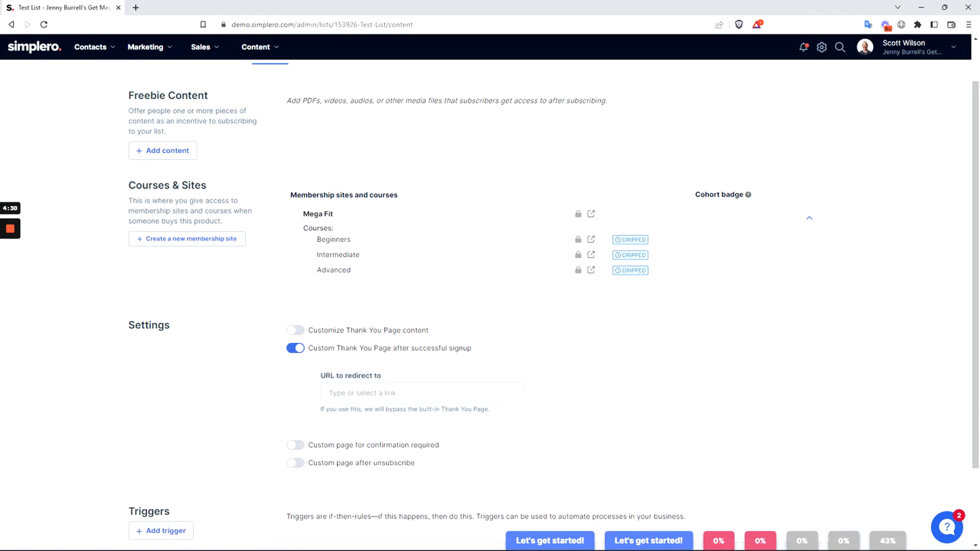
left_click(294, 349)
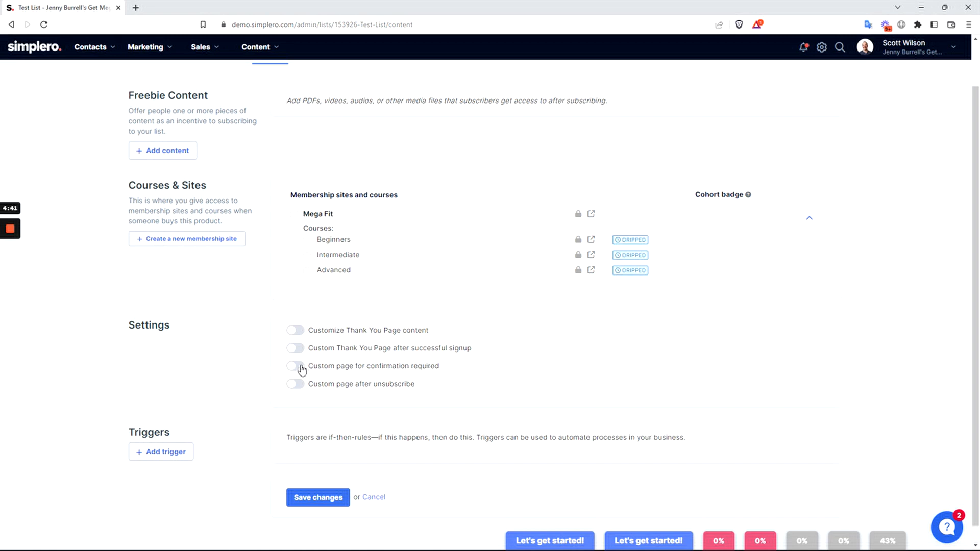
scroll(286, 369, "down", 1)
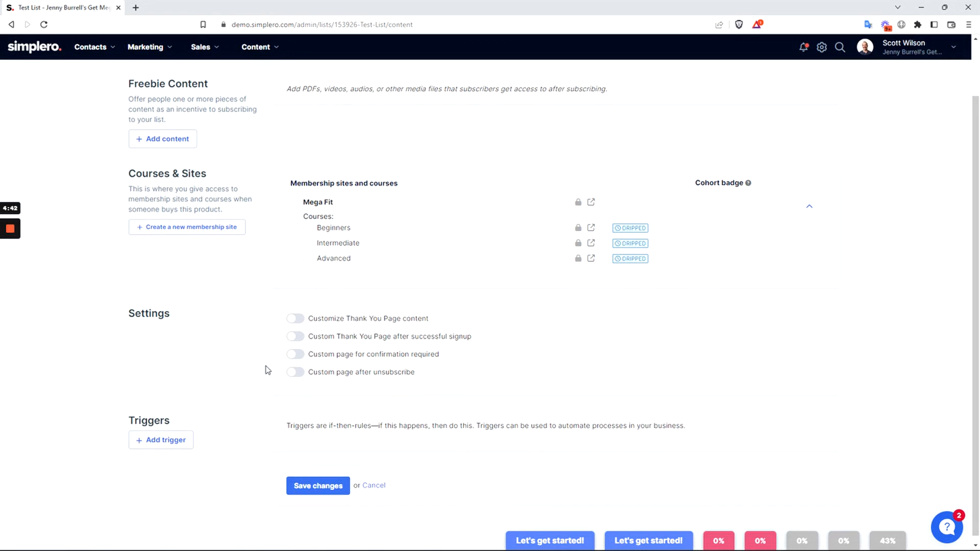
left_click(295, 367)
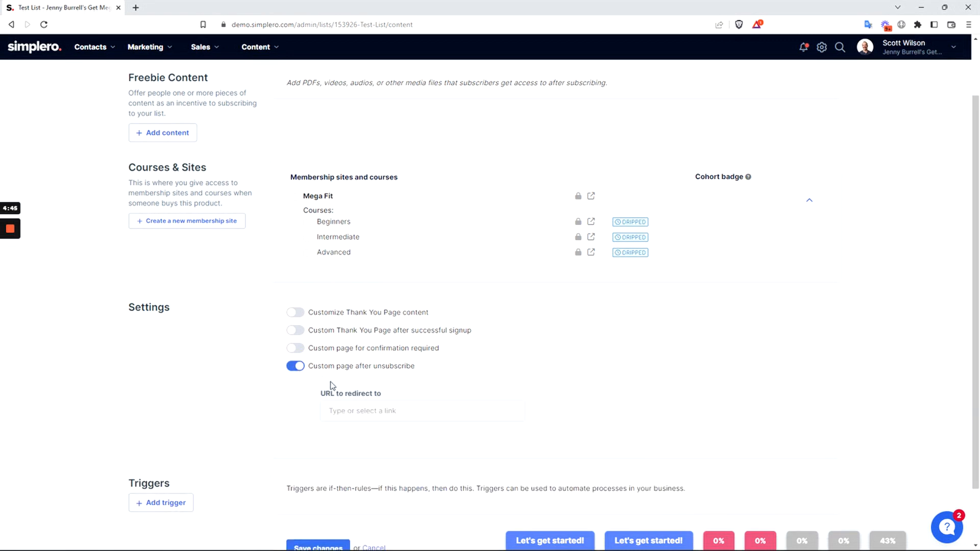
left_click(296, 367)
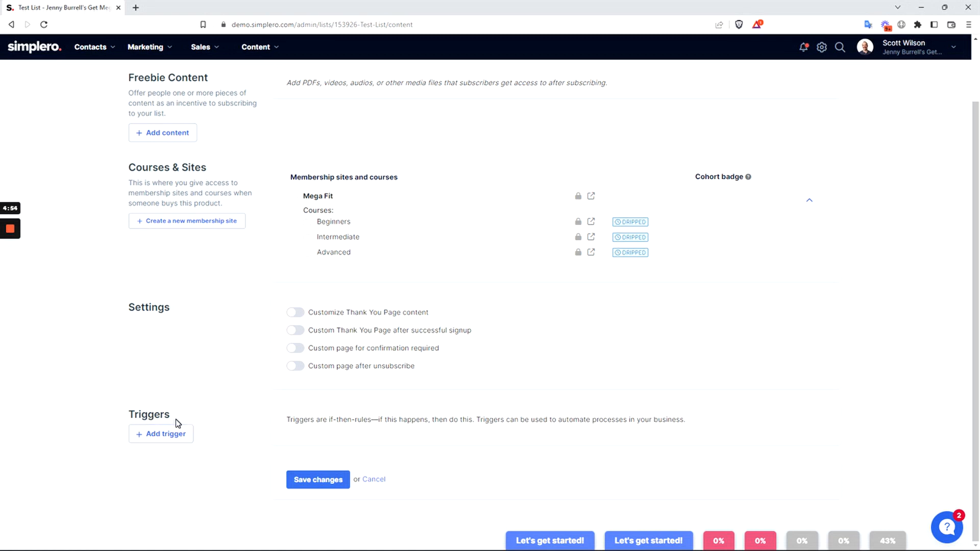
Examine the events and actions available for a new trigger on the Test List, and cancel without adding one.
left_click(163, 432)
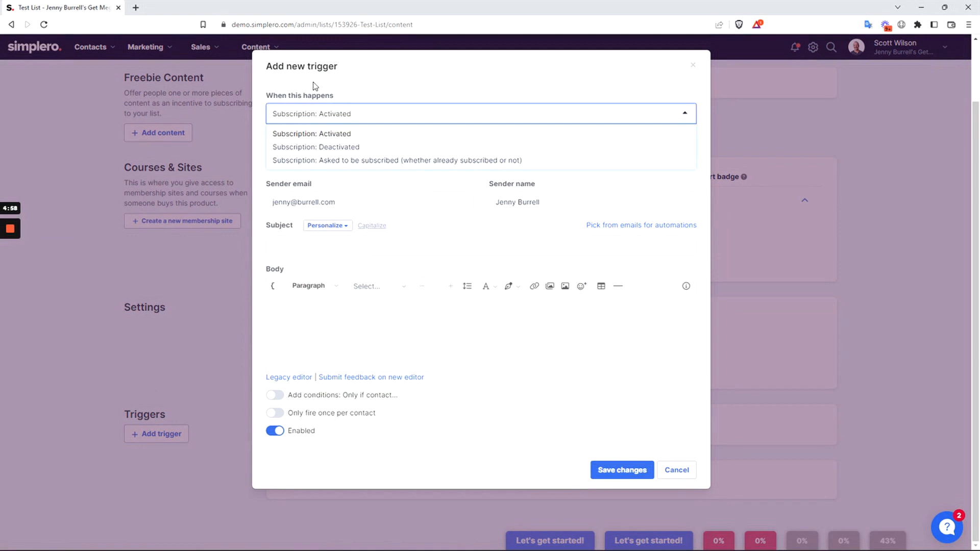
left_click(397, 134)
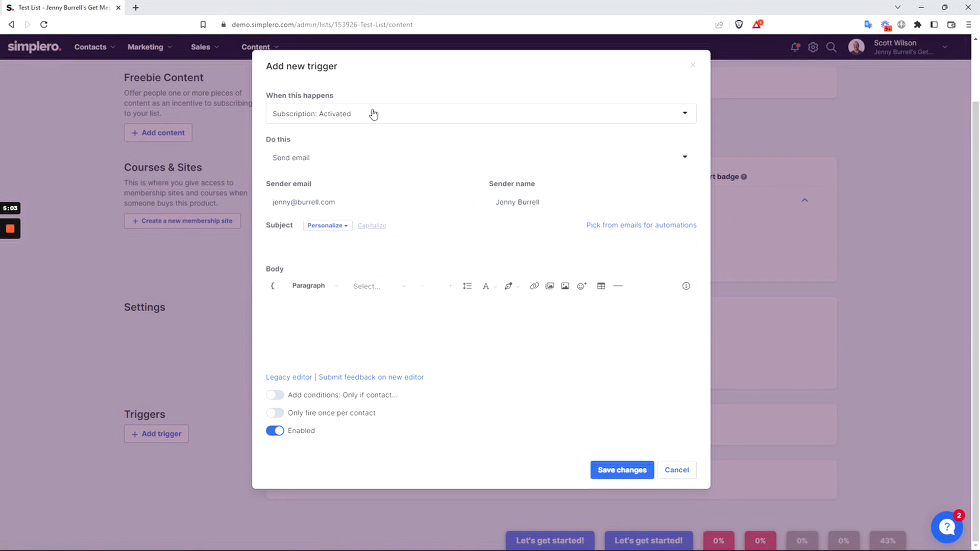
left_click(350, 159)
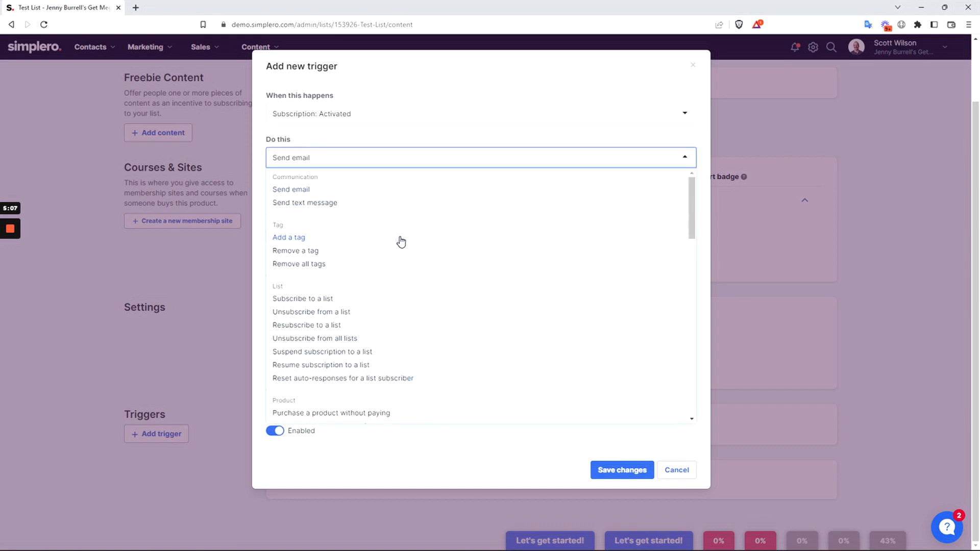
scroll(401, 242, "down", 4)
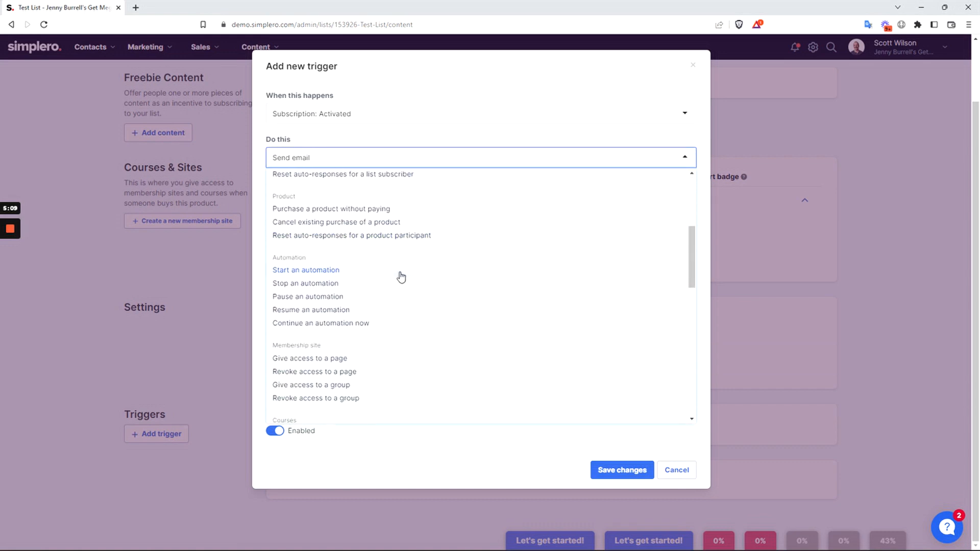
scroll(417, 274, "down", 4)
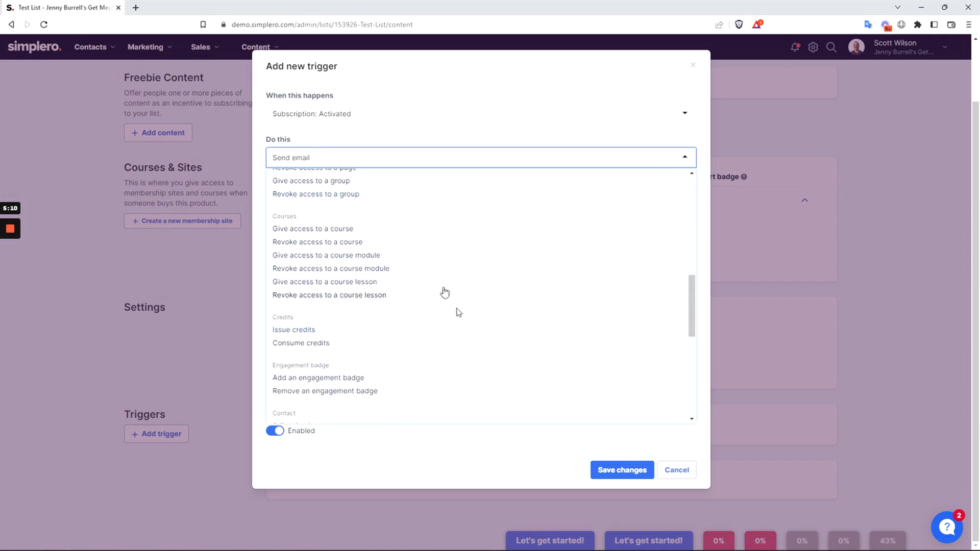
scroll(444, 293, "down", 6)
scroll(441, 333, "up", 14)
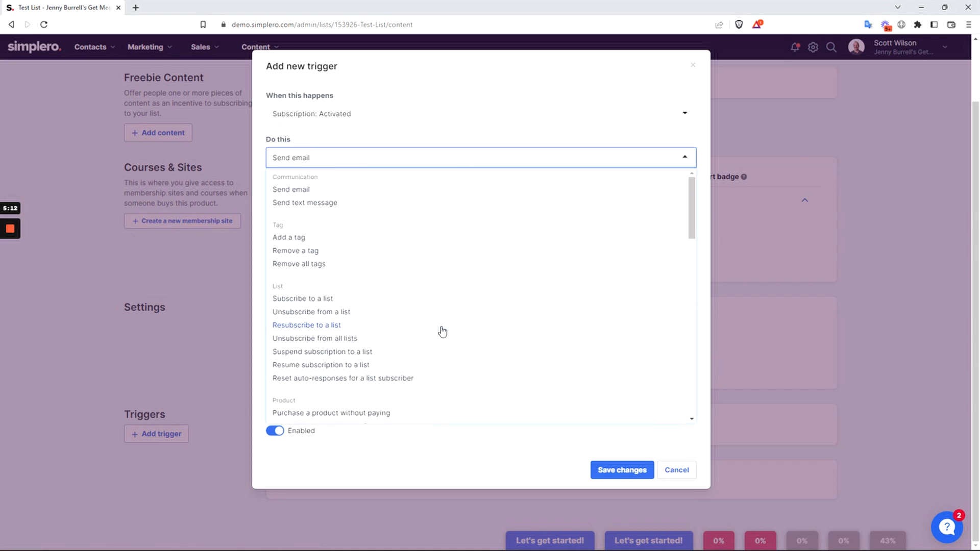
left_click(441, 142)
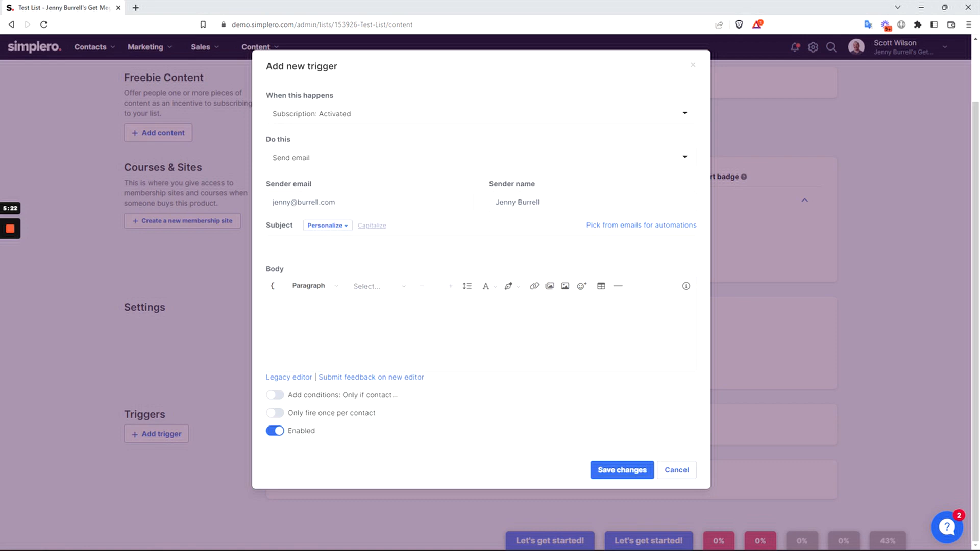
left_click(672, 469)
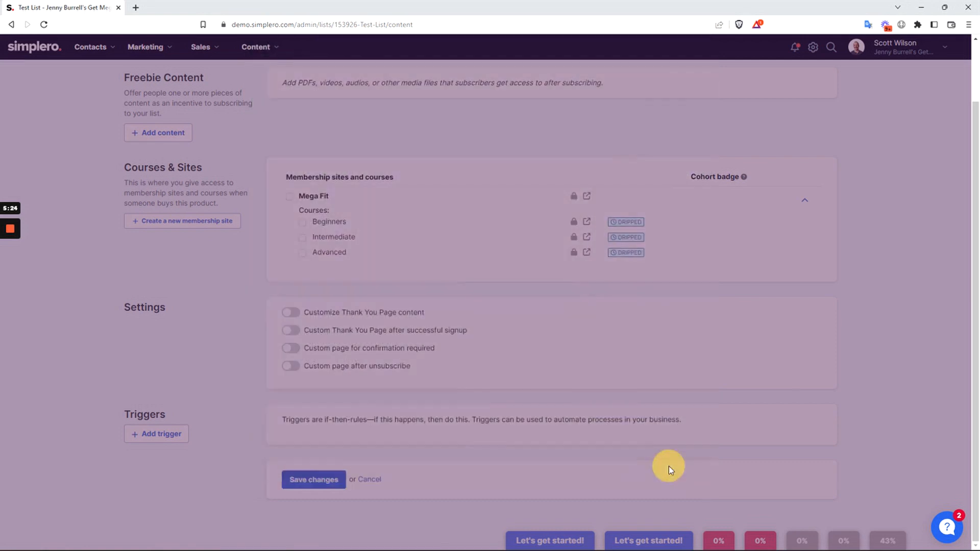
Add an auto-response to the Test List with the subject "Thanks for Subscribing!", keeping the send time at 0 days after signup.
scroll(204, 382, "up", 2)
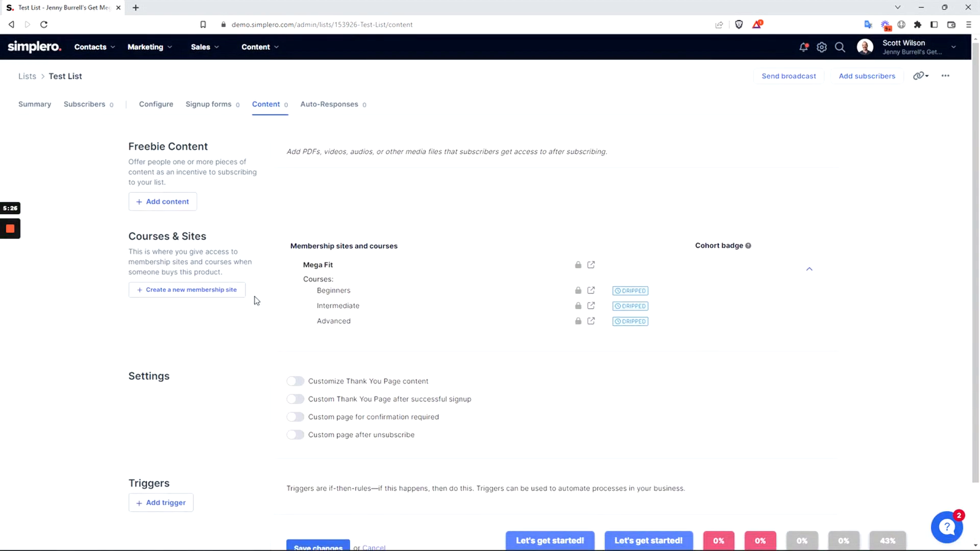
left_click(337, 107)
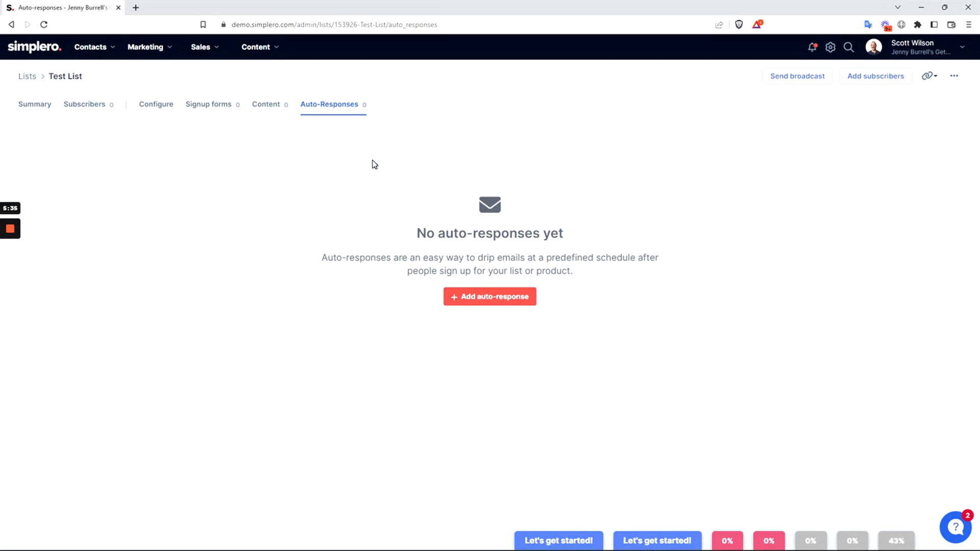
left_click(489, 300)
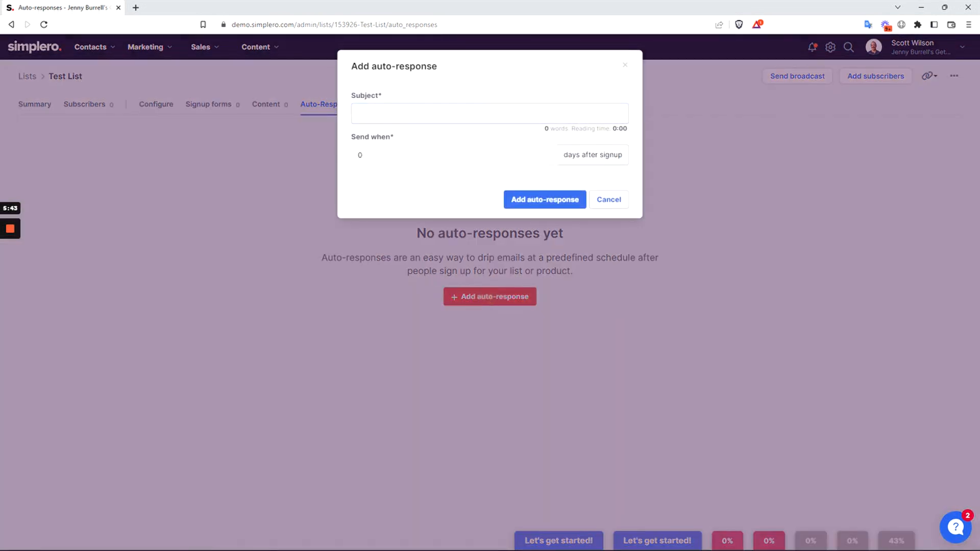
key("Return")
type("Thanks for Subscribing!")
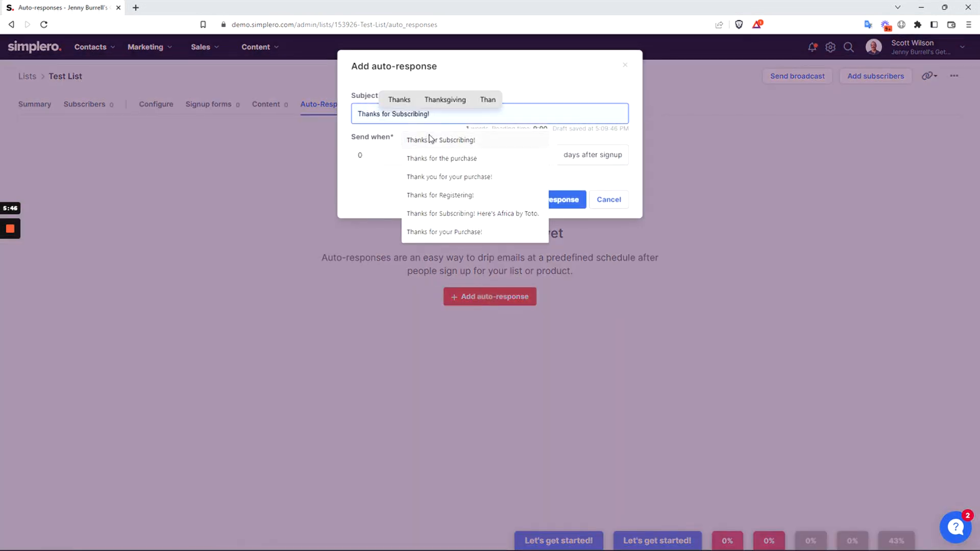
left_click(429, 139)
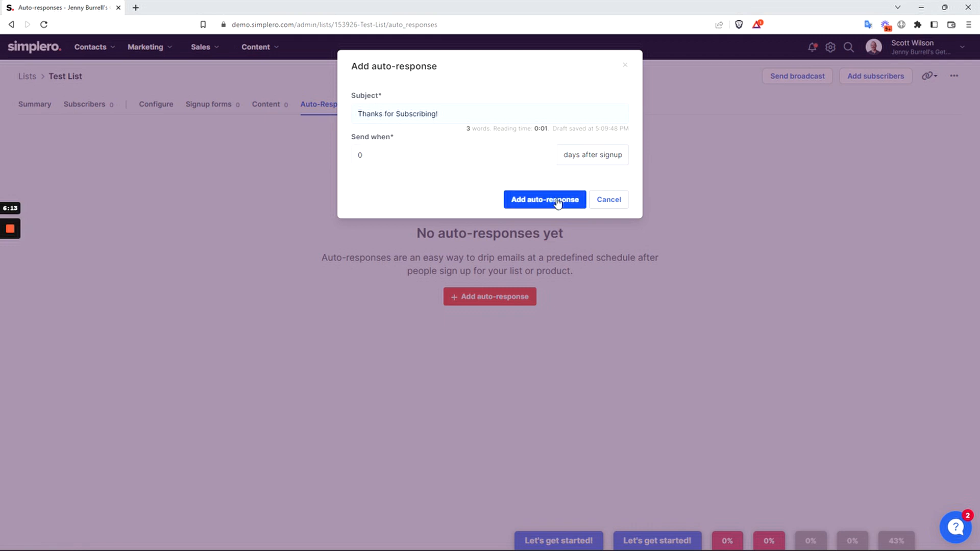
left_click(538, 199)
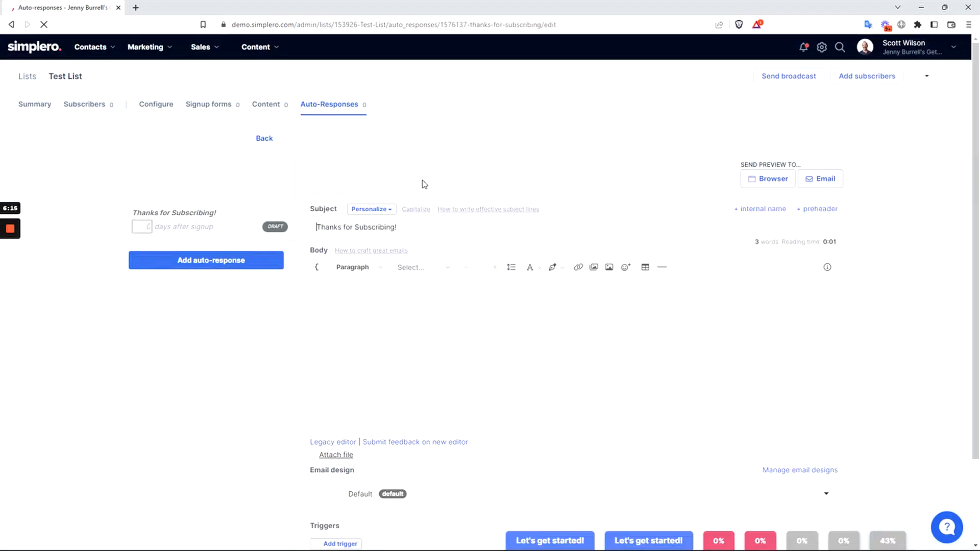
Write the email body as "Hi" with the First name personalization field and a comma, followed by the line "Thanks for subscribing!".
left_click(402, 304)
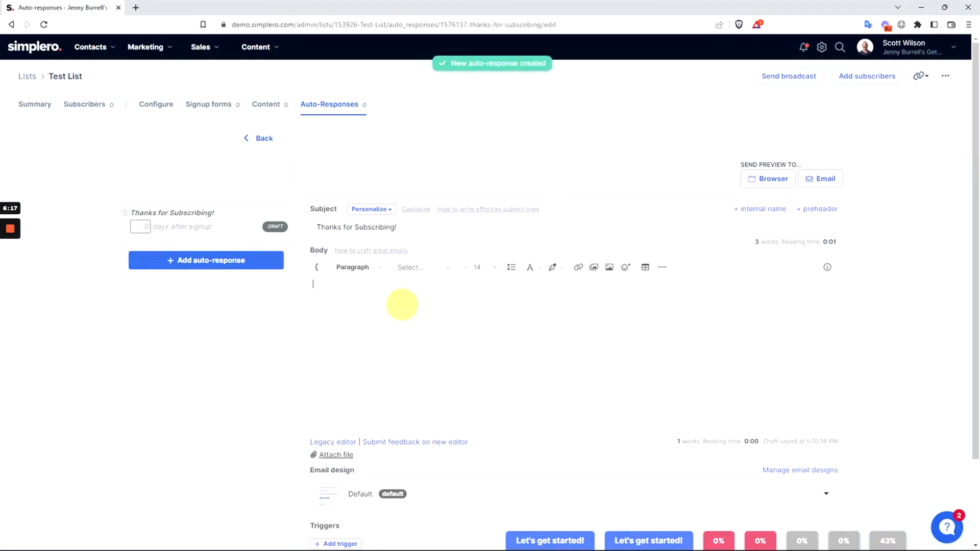
scroll(402, 304, "down", 1)
left_click(316, 217)
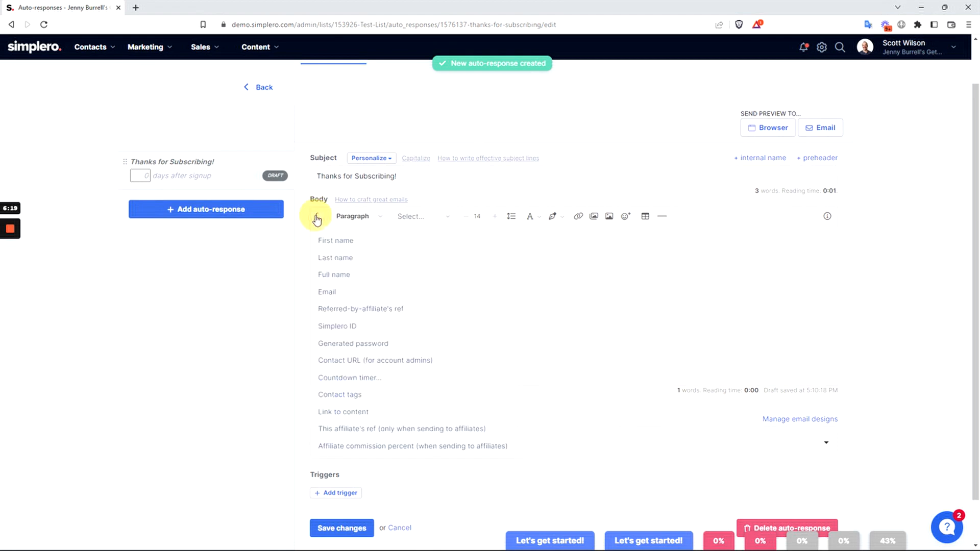
left_click(316, 217)
type("Hi")
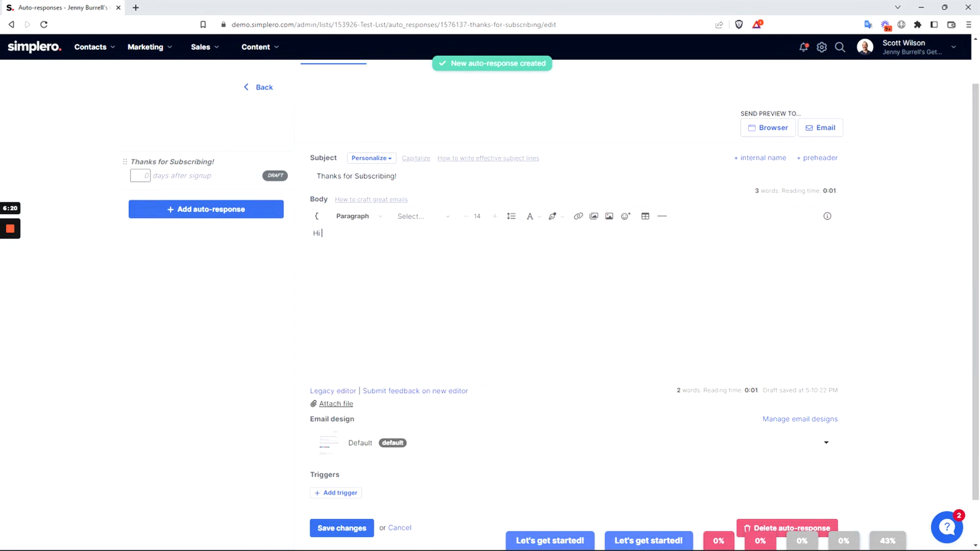
left_click(317, 216)
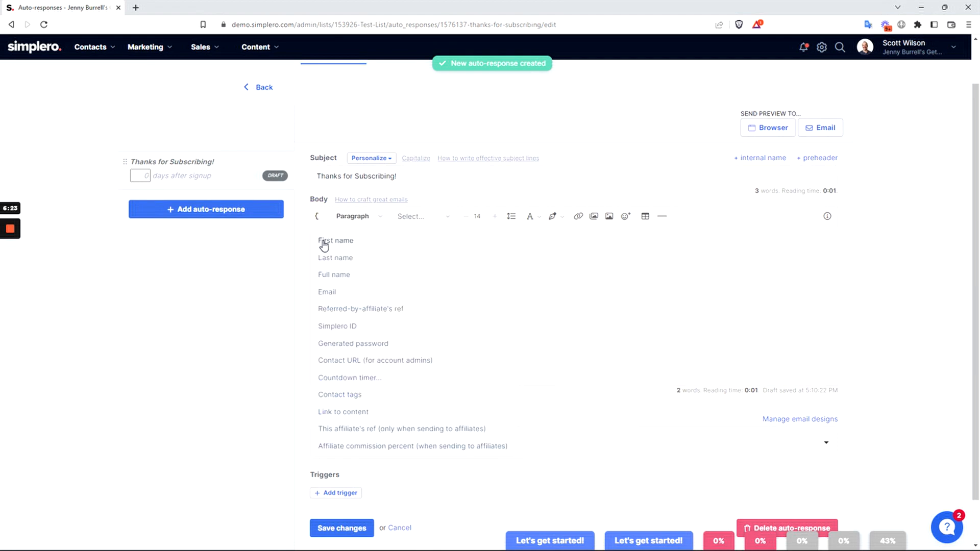
left_click(324, 243)
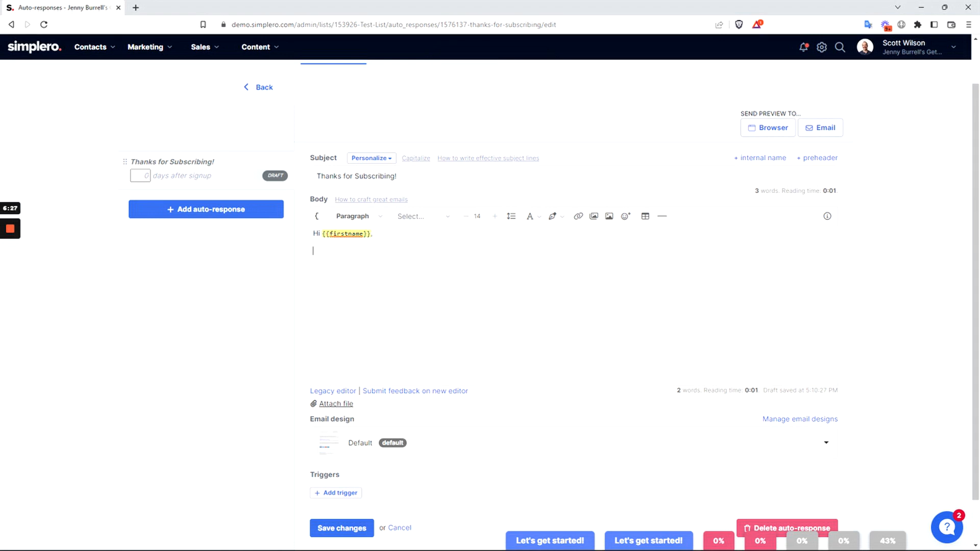
type("Thanks for subscribing!")
scroll(229, 327, "down", 1)
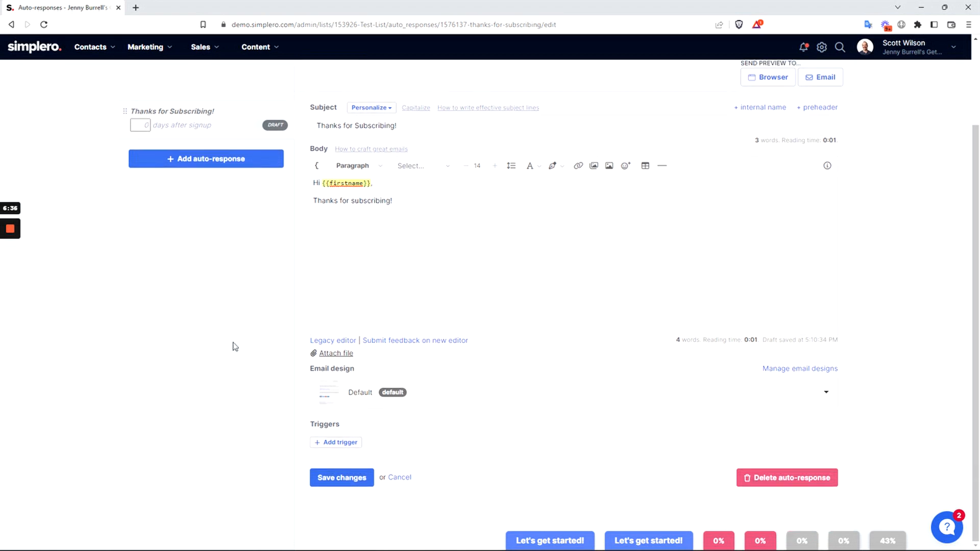
Save the auto-response and switch it from draft to active.
left_click(344, 480)
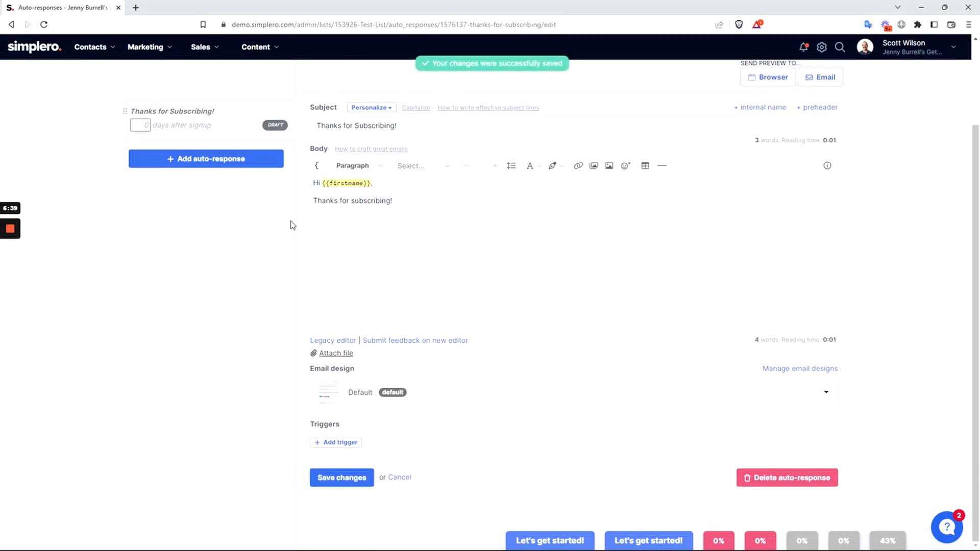
left_click(274, 126)
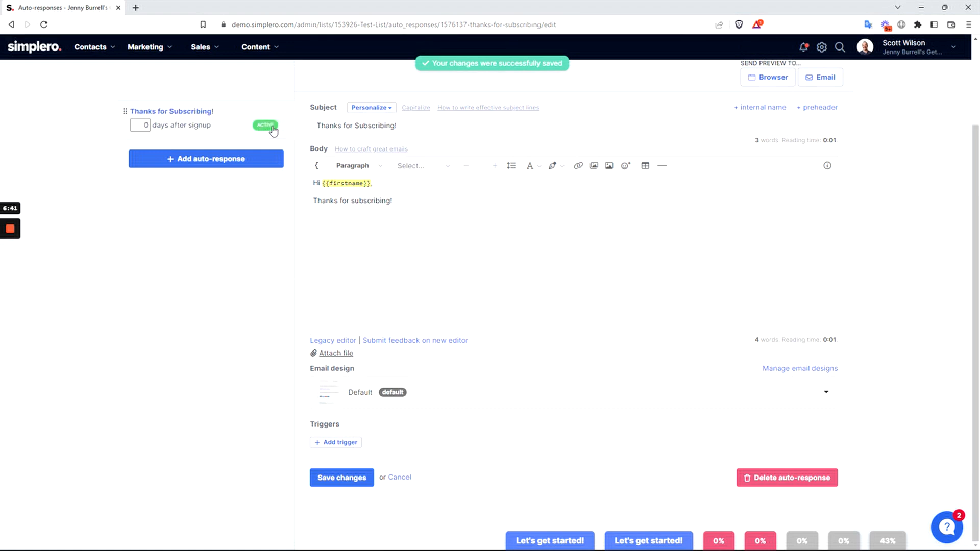
Copy the Test List's Unsubscribe action link to the clipboard.
scroll(270, 142, "up", 2)
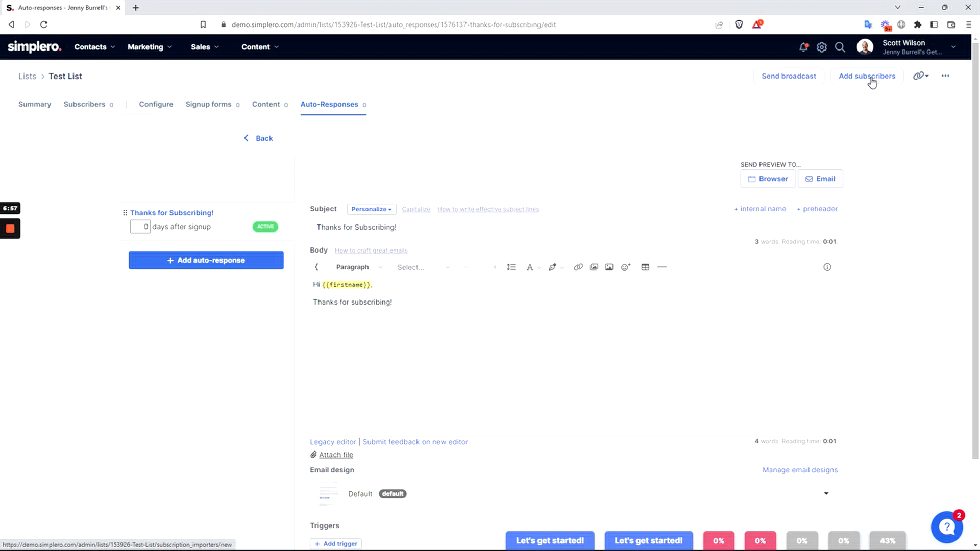
left_click(921, 77)
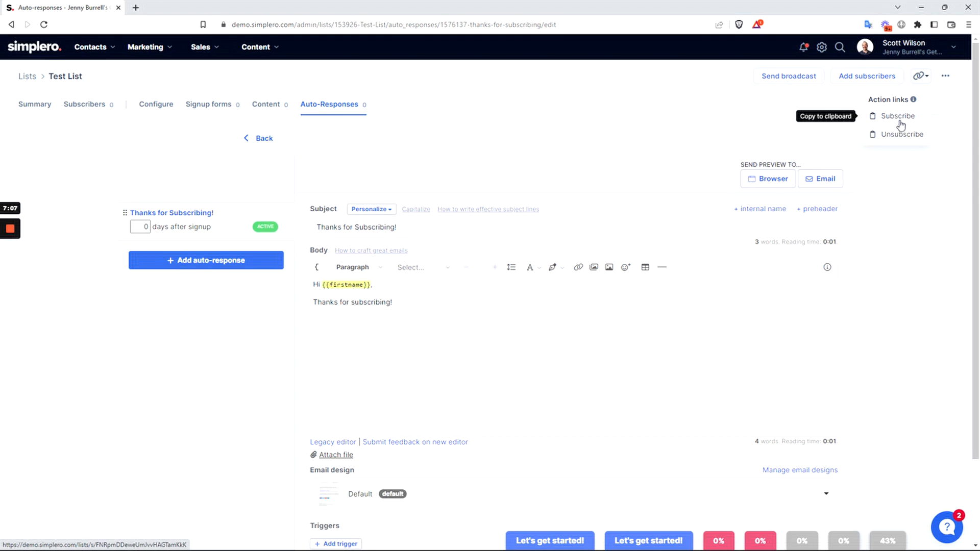
left_click(873, 136)
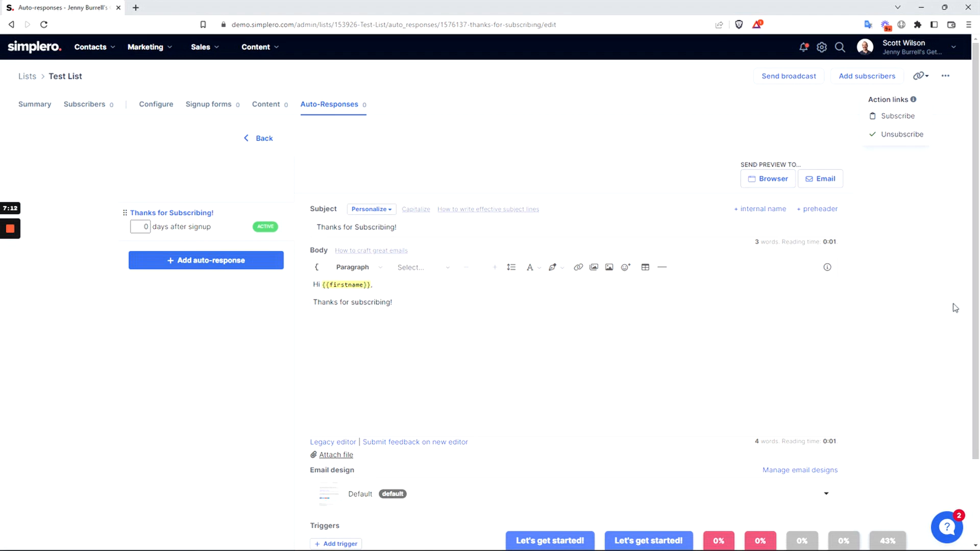
left_click(897, 288)
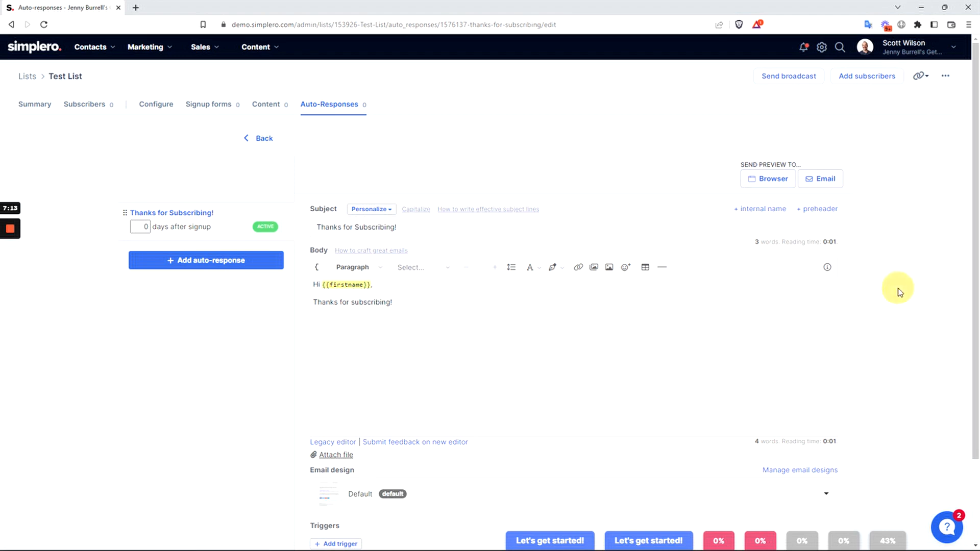
Look over the Test List's action links and its Duplicate and Delete options, leaving the list as it is.
left_click(923, 79)
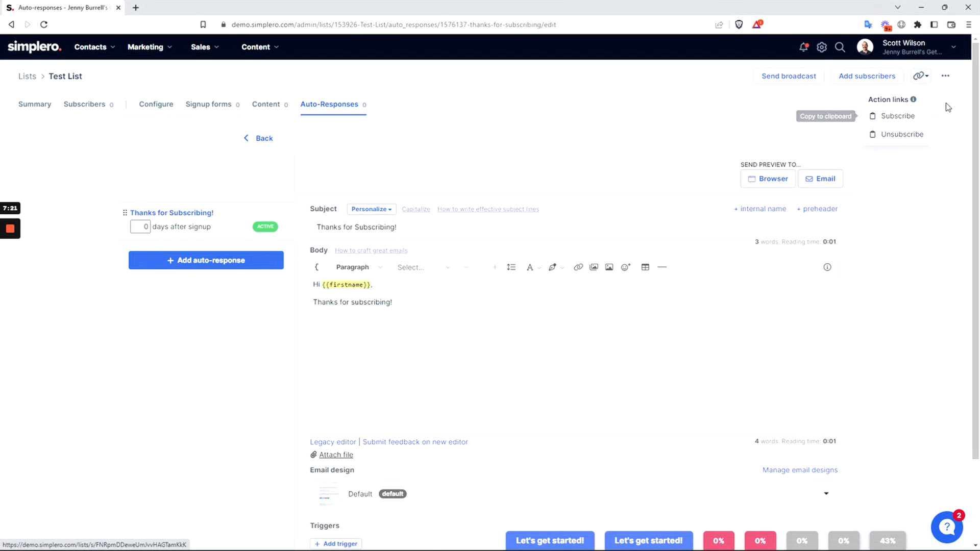
left_click(944, 76)
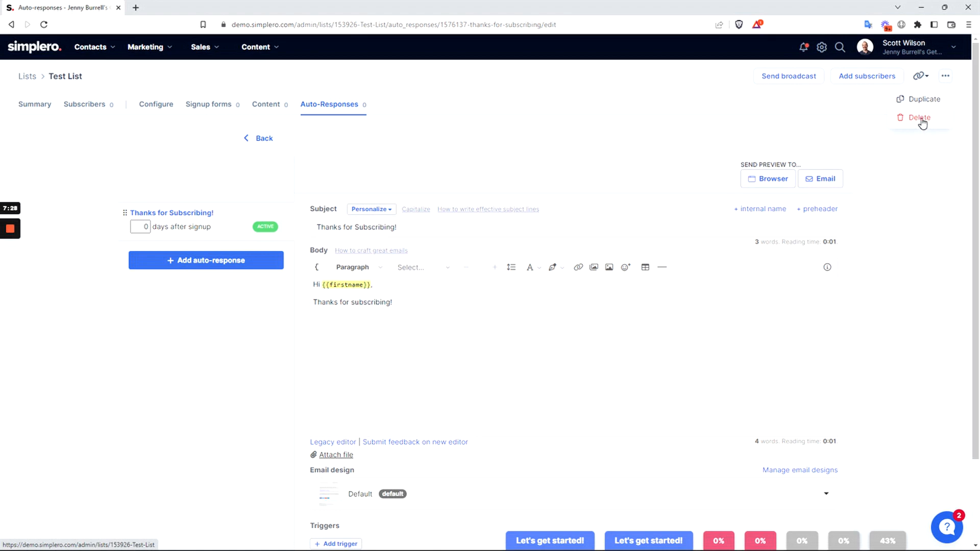
left_click(913, 175)
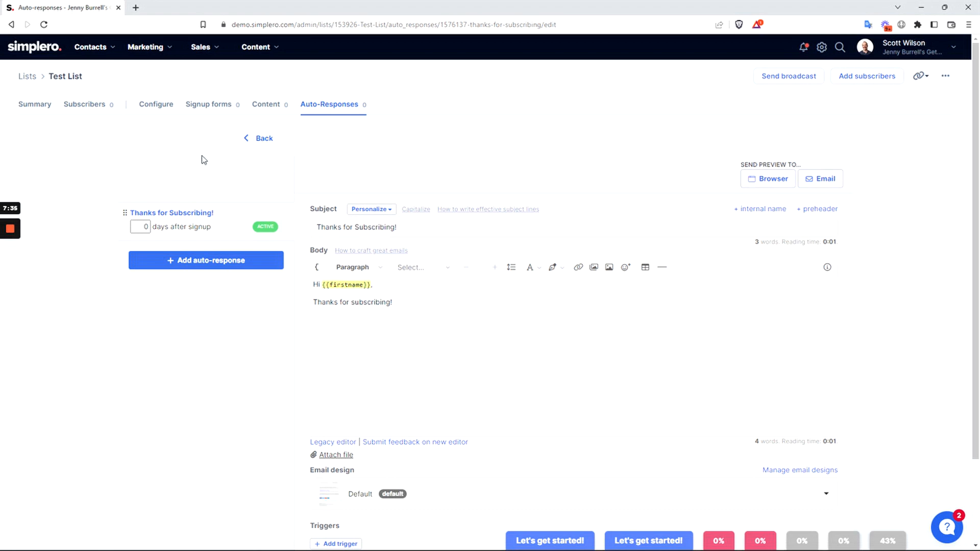
Open the Get MegaFit! newsletter list from the contact lists and review its summary charts and latest new subscribers.
left_click(90, 46)
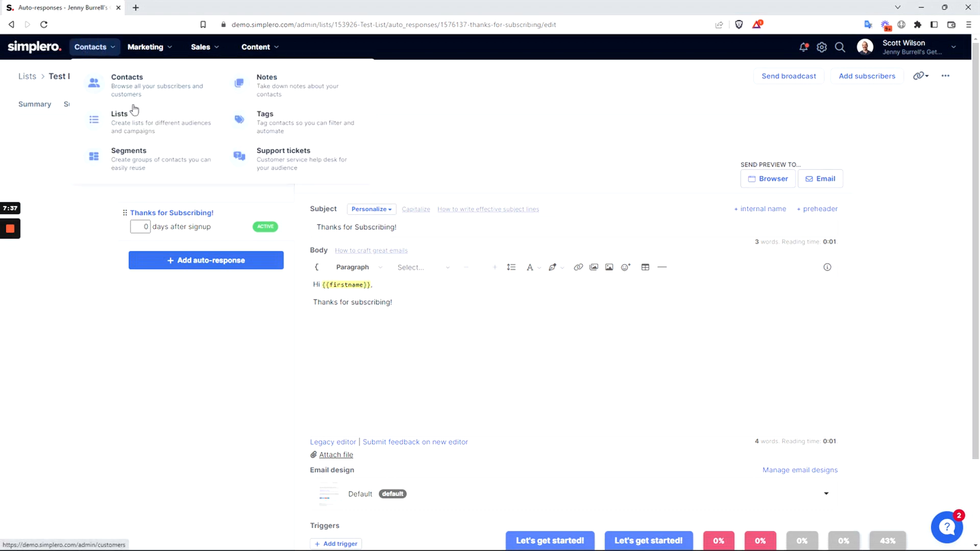
left_click(132, 124)
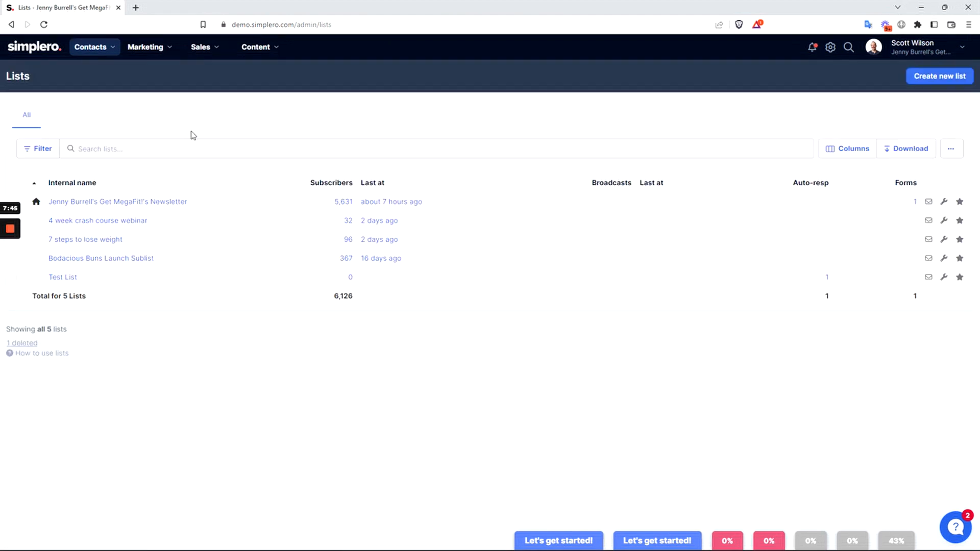
left_click(105, 203)
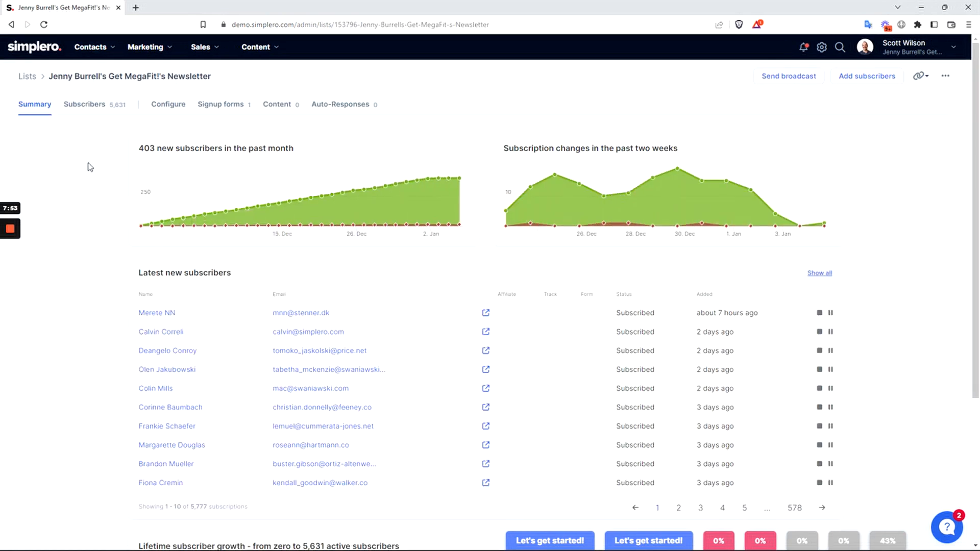
mouse_move(151, 171)
scroll(102, 206, "down", 4)
scroll(102, 205, "up", 4)
Open the newsletter list's subscribers and look through the active subscriptions.
left_click(92, 112)
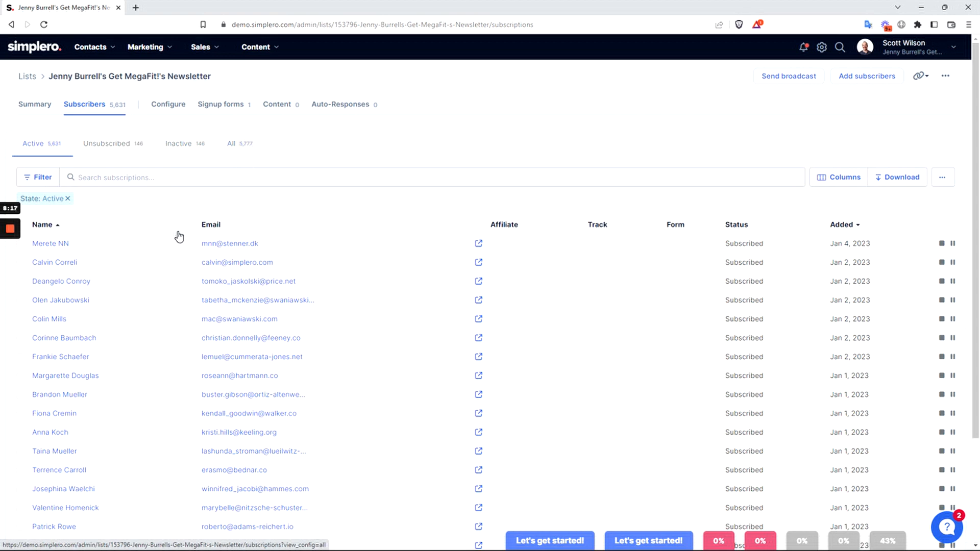
scroll(156, 227, "down", 3)
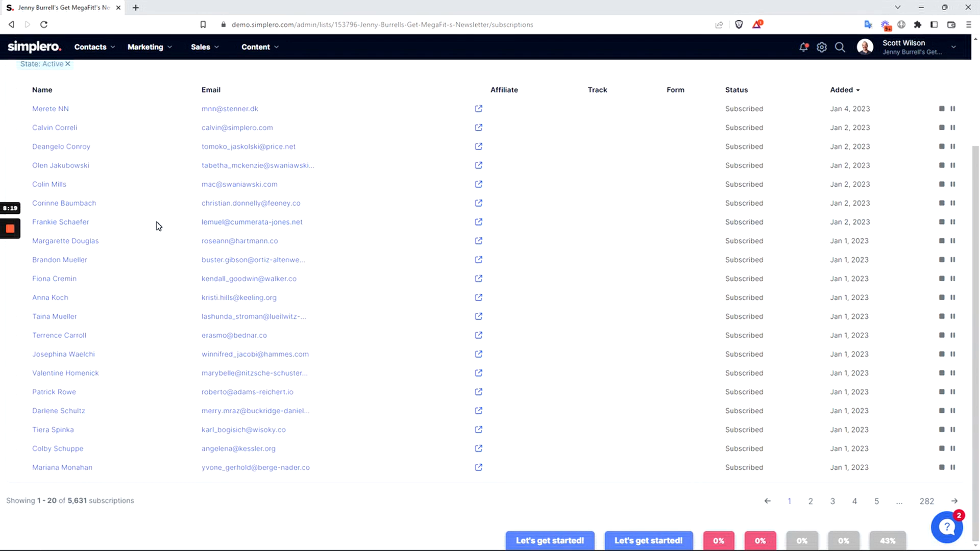
scroll(159, 226, "up", 3)
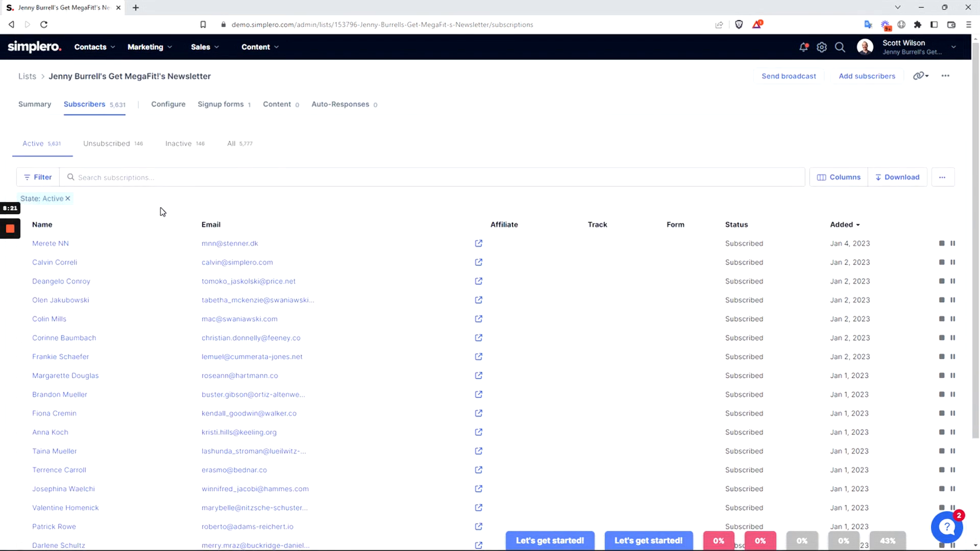
Review the filter criteria for the active subscriptions, and select the seventh subscriber to examine the available bulk actions without applying any.
left_click(41, 179)
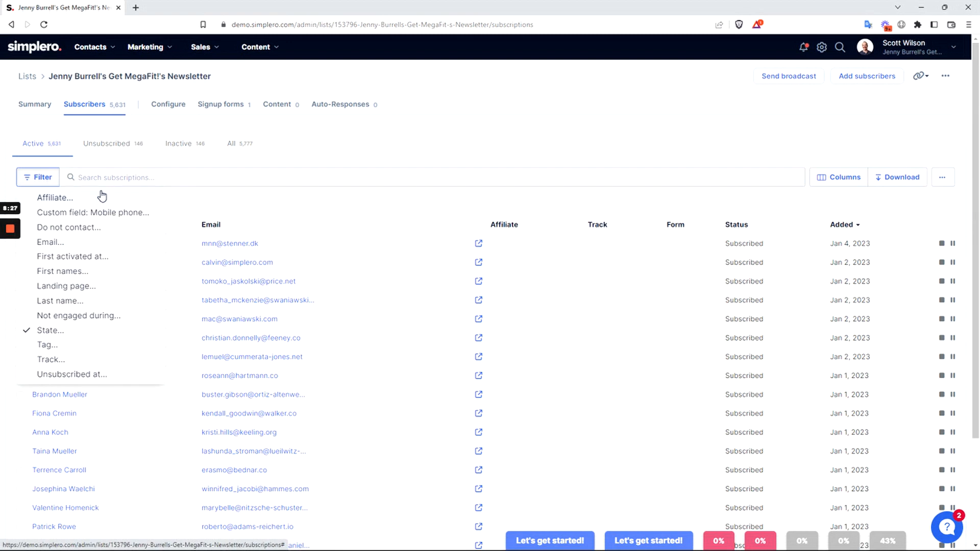
left_click(108, 161)
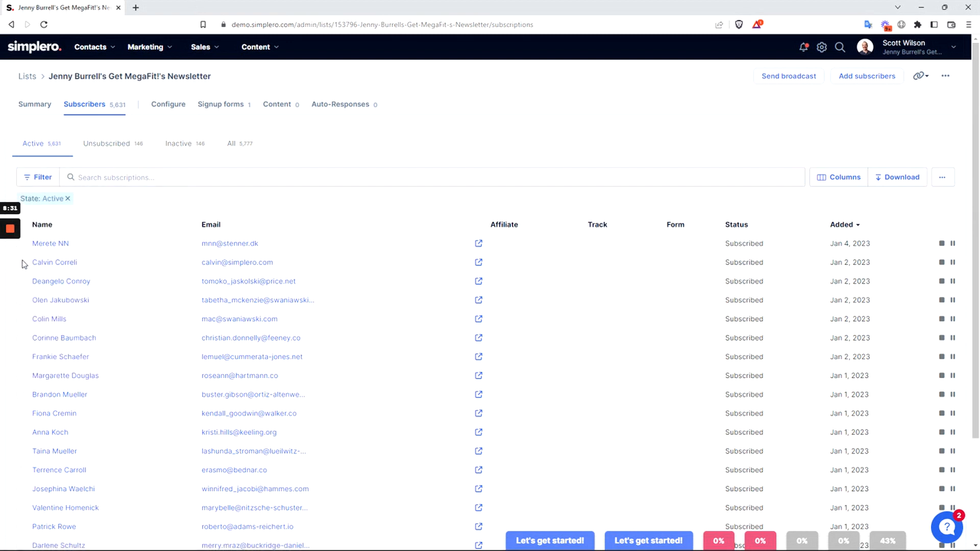
left_click(21, 358)
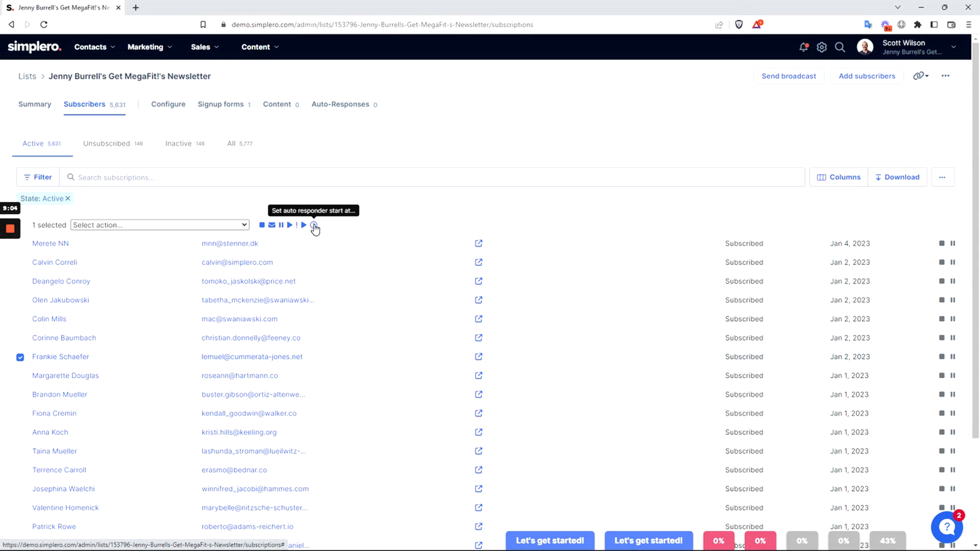
left_click(170, 225)
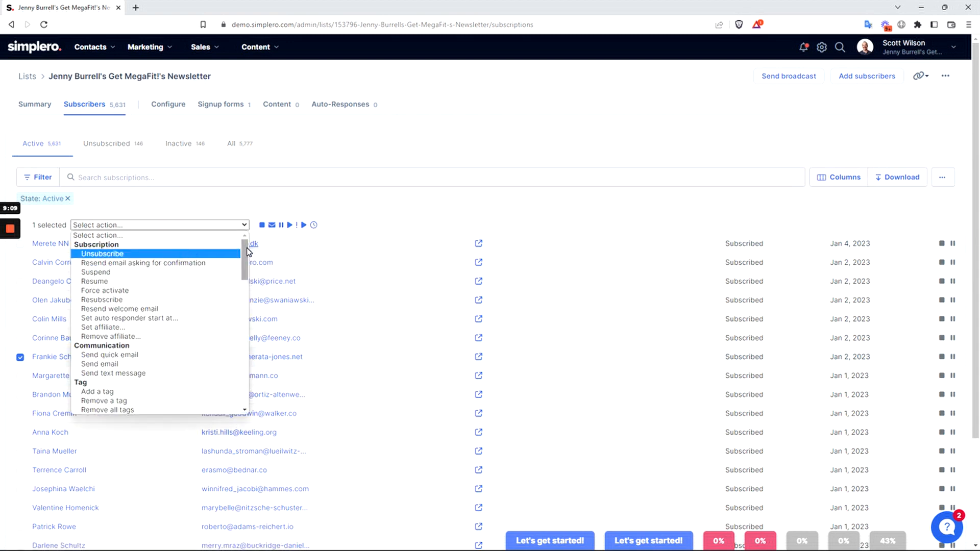
mouse_move(247, 251)
left_mouse_down()
mouse_move(247, 386)
mouse_move(249, 247)
left_mouse_up()
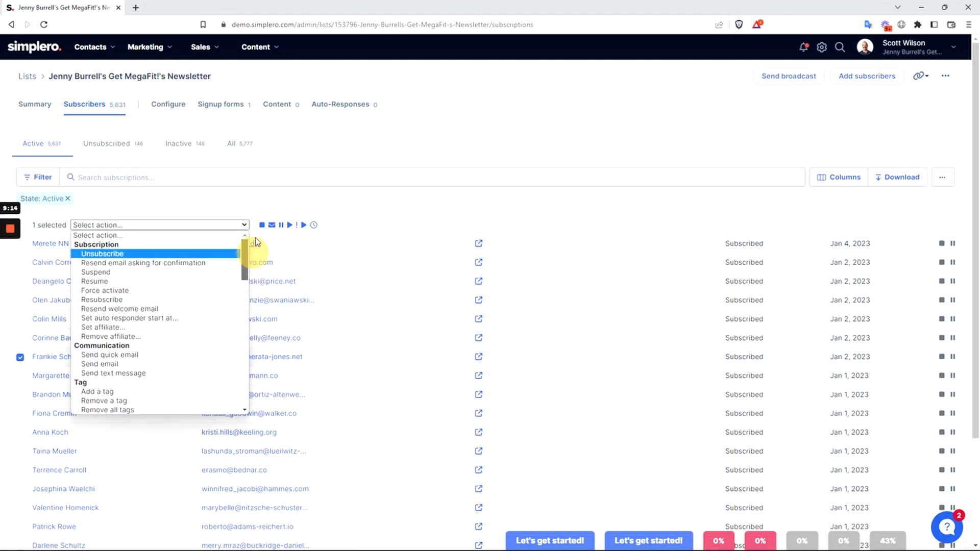
left_click(239, 199)
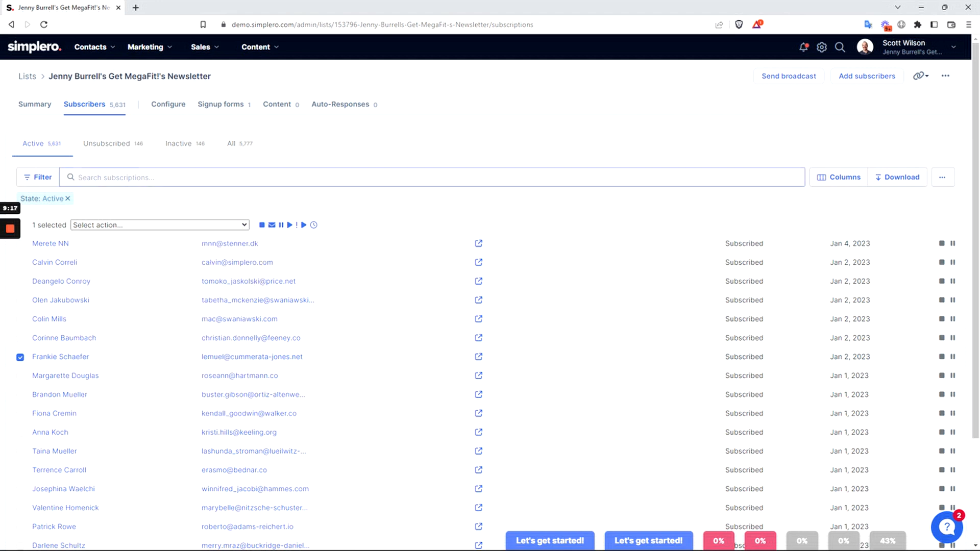